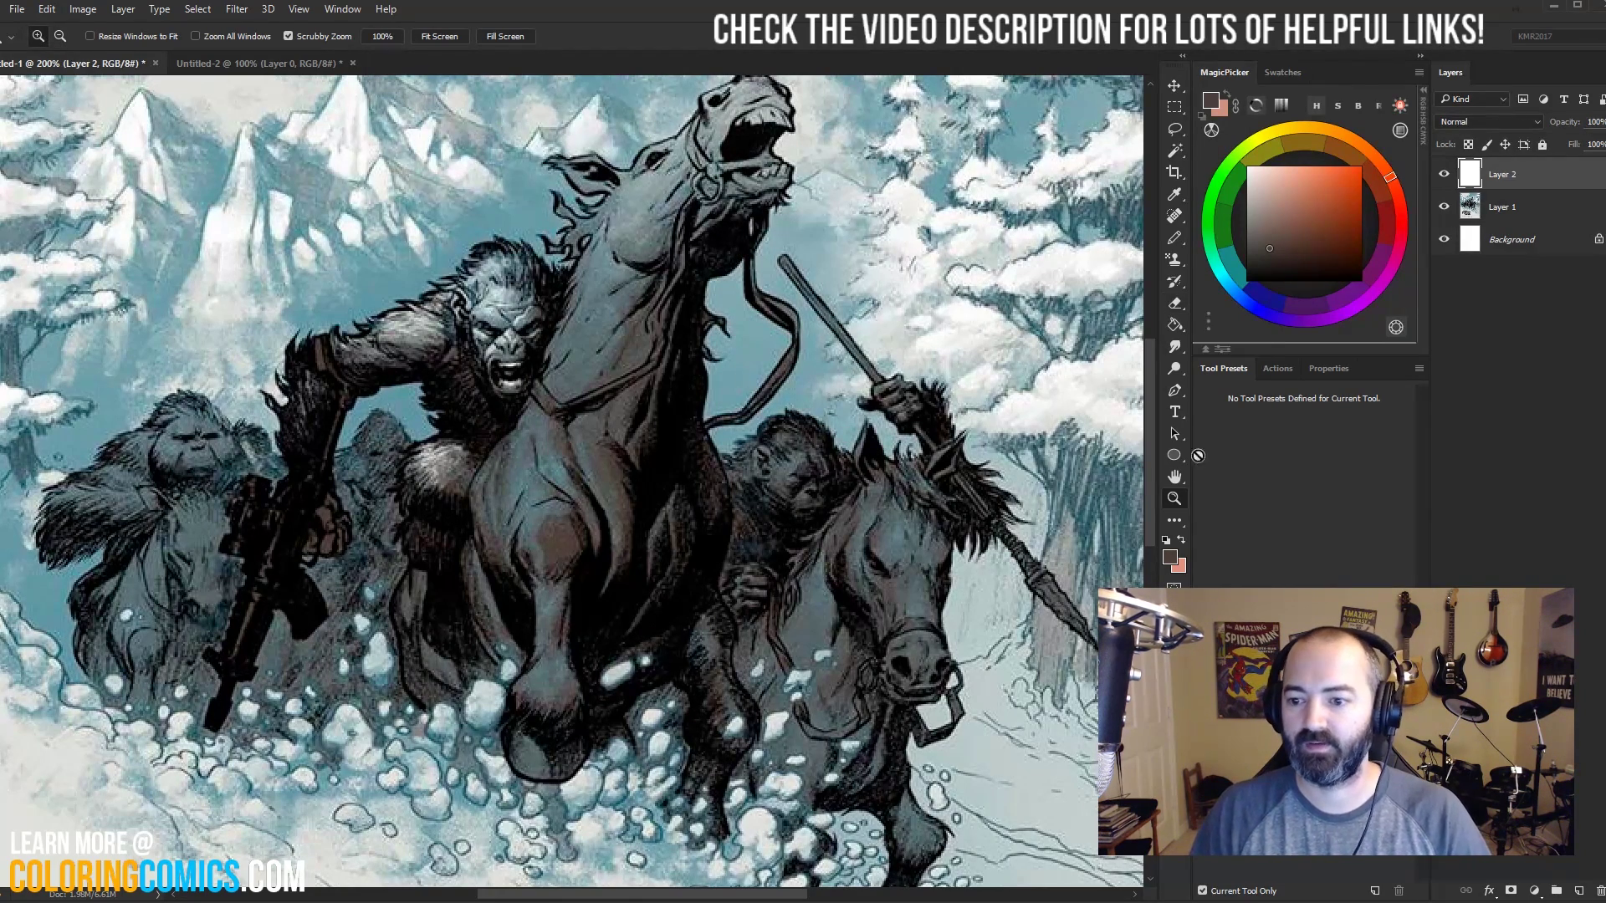
Examine the full poster composition and a close view of the apes on horseback.
alt+click(905, 479)
alt+click(910, 456)
alt+click(920, 401)
click(644, 439)
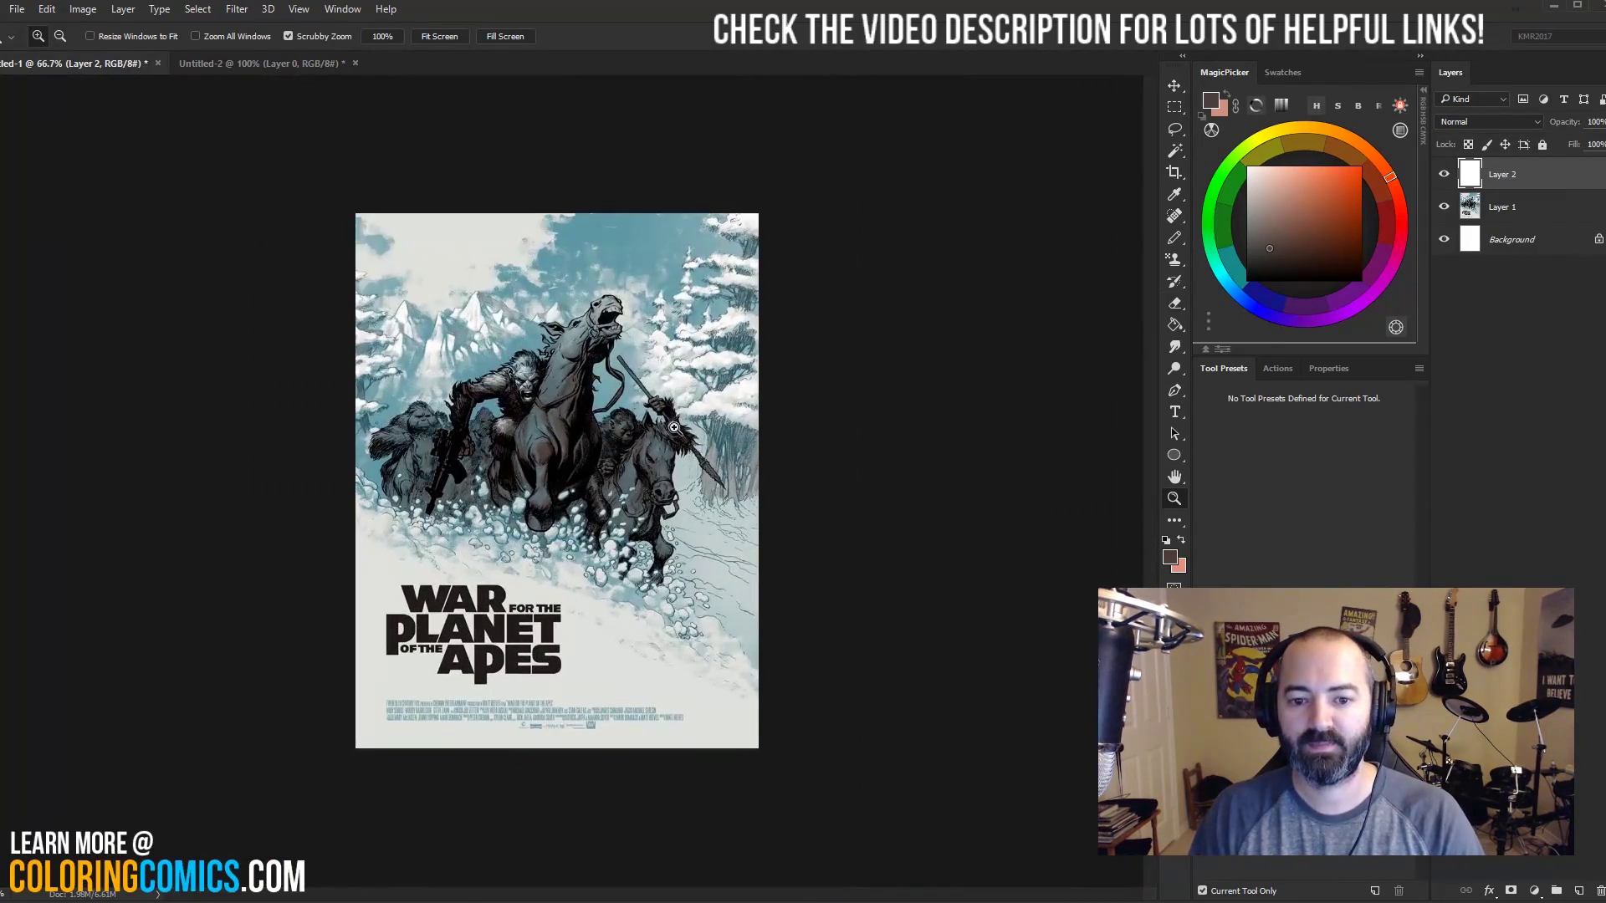
click(713, 412)
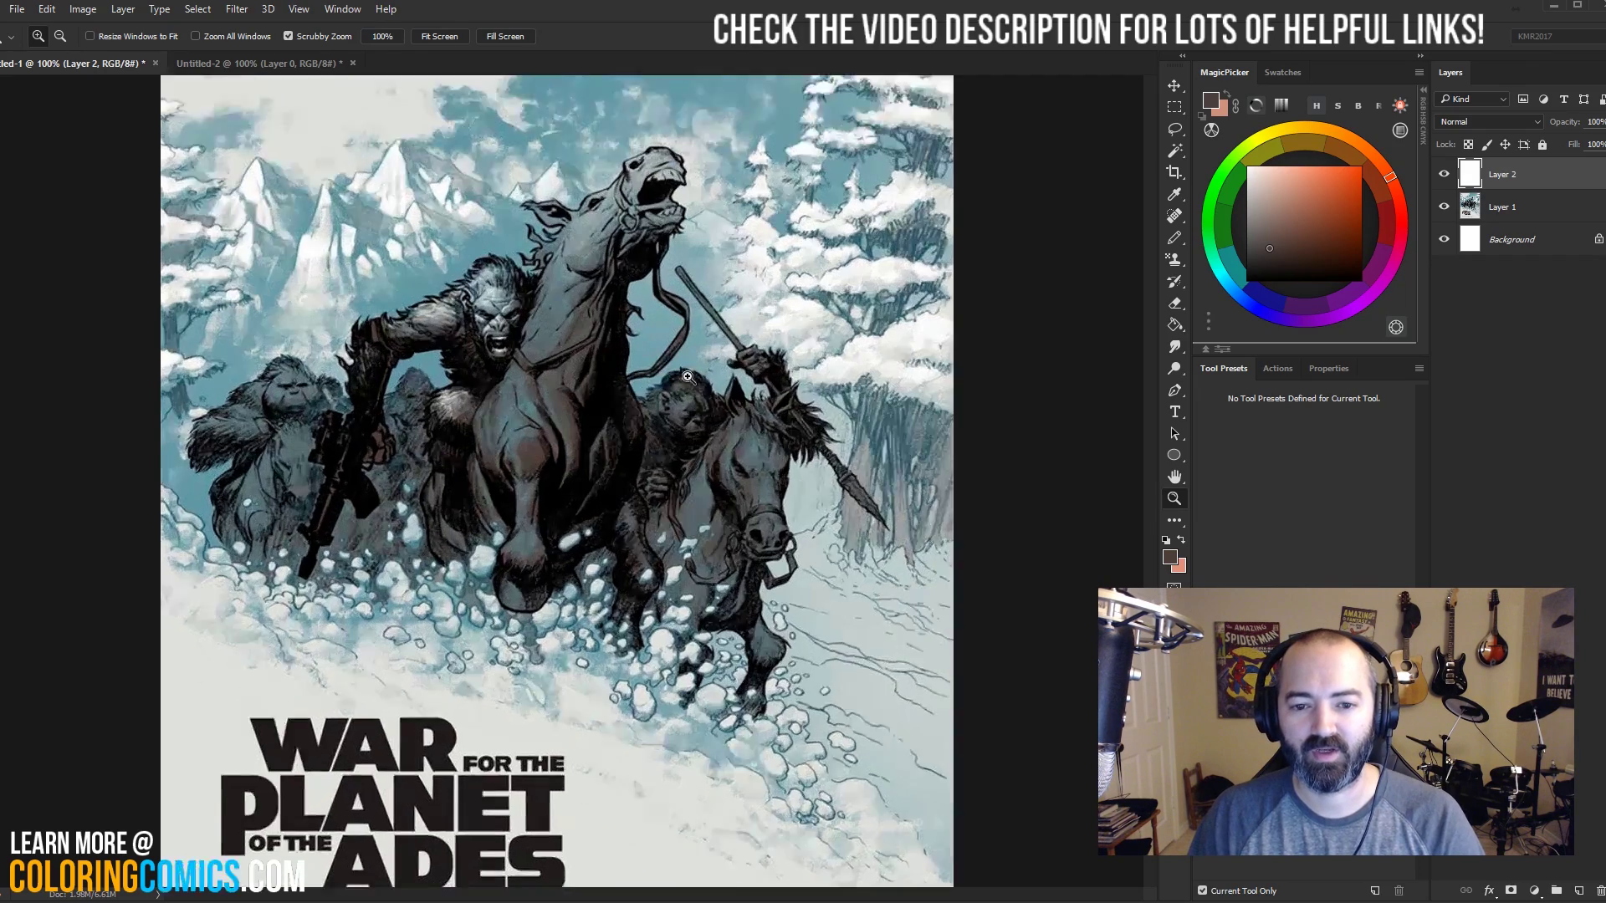
drag(443, 418, 839, 395)
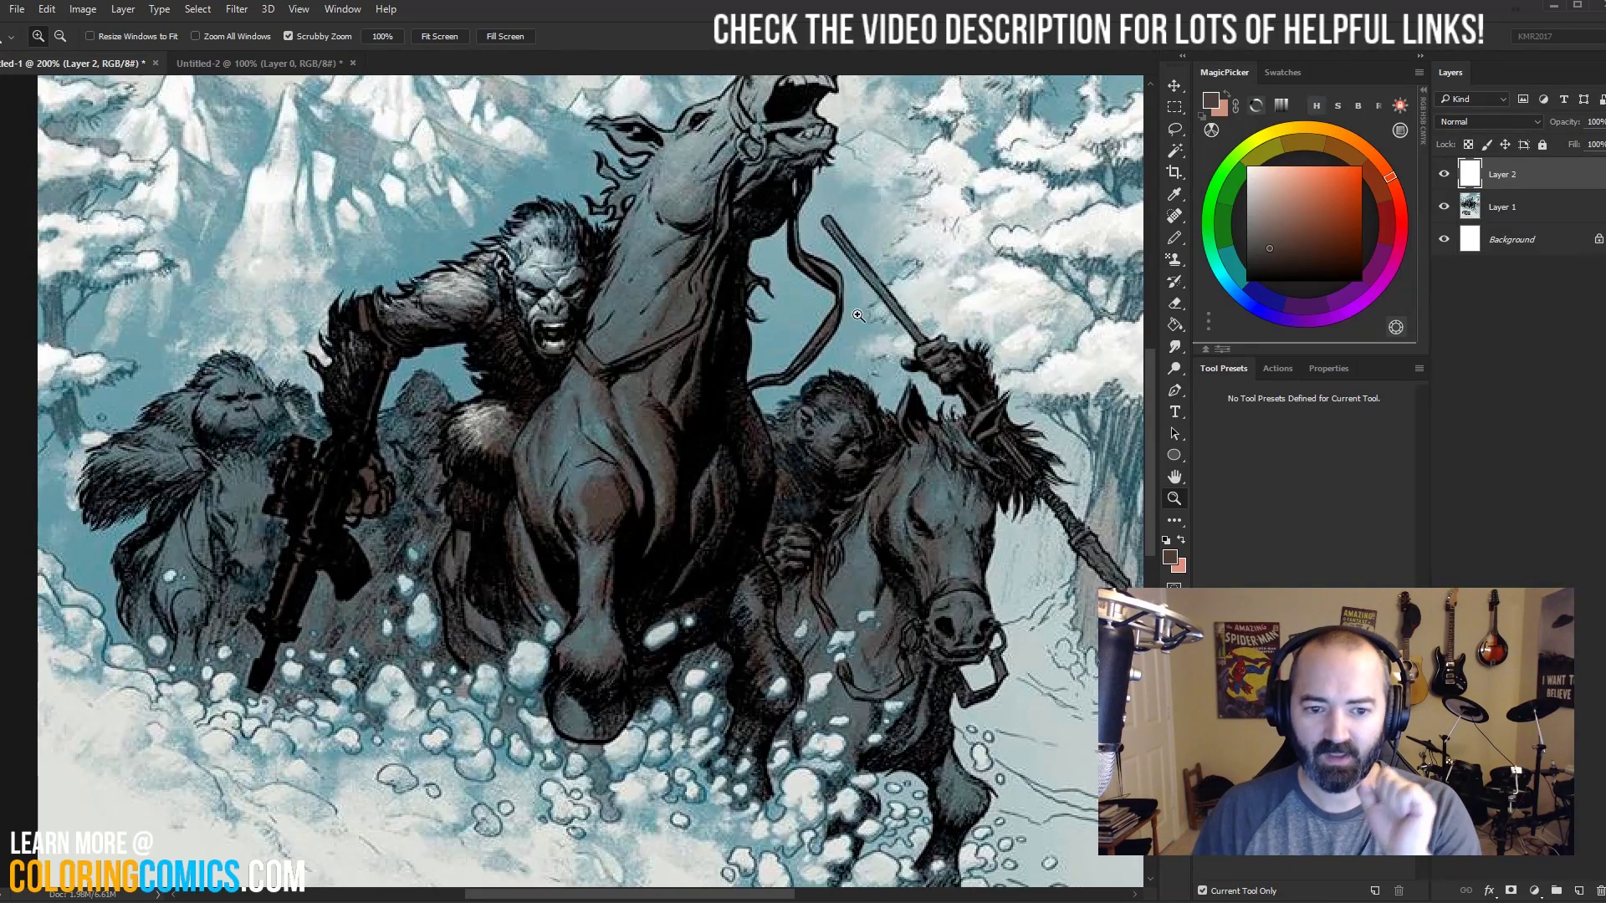
alt+click(821, 502)
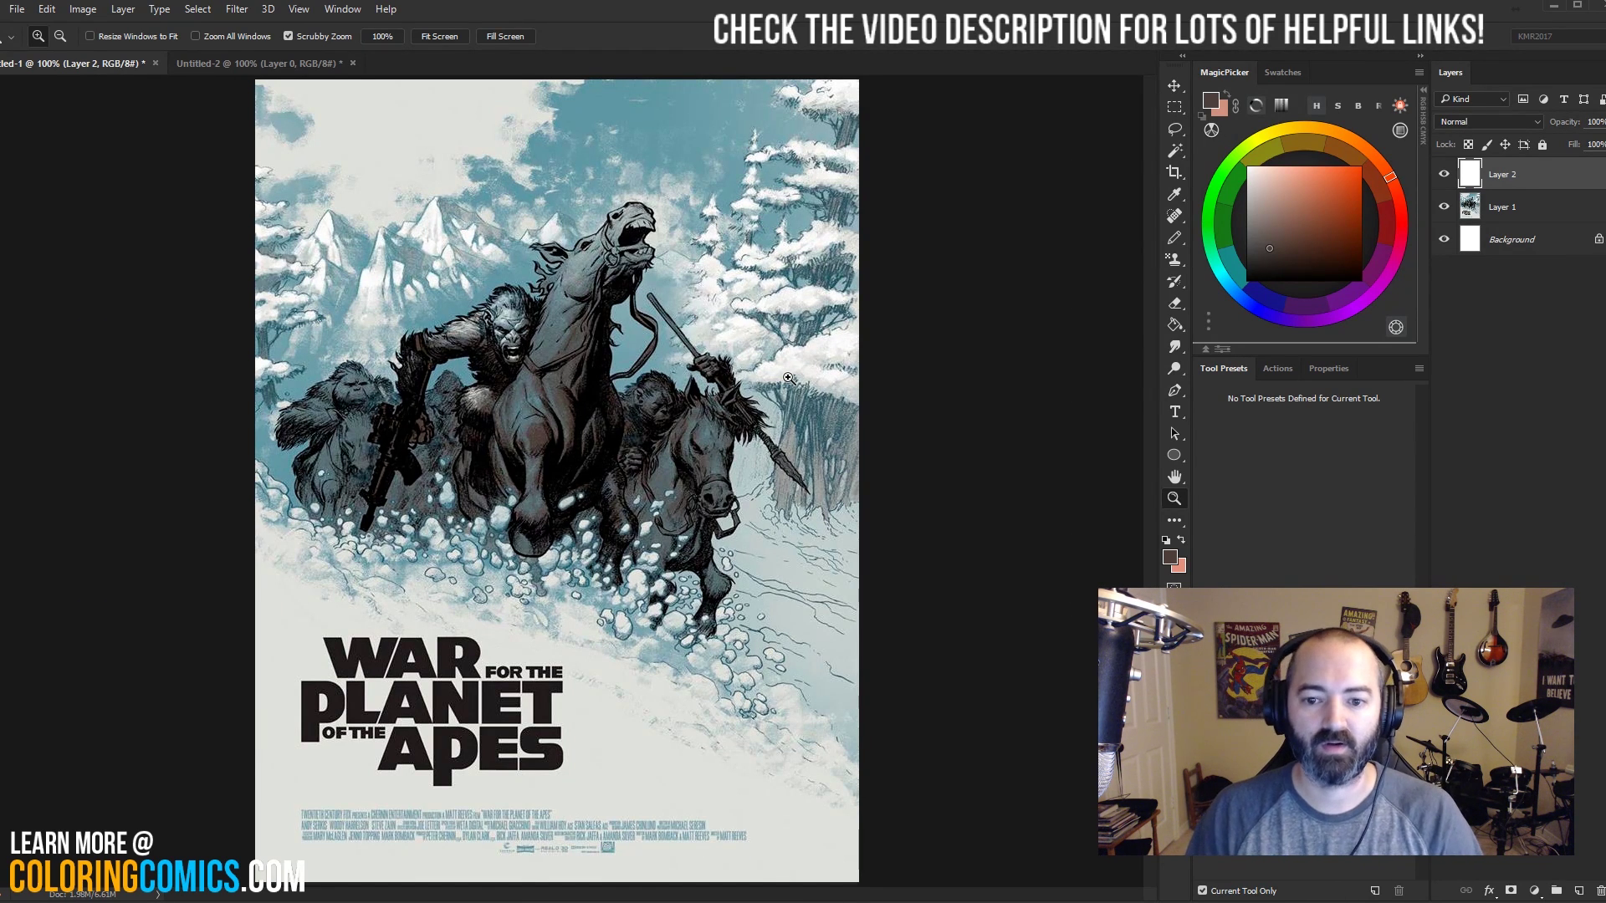
Brush a dark red circle around the central horse's chest and lower neck on Layer 2.
key(b)
click(1334, 211)
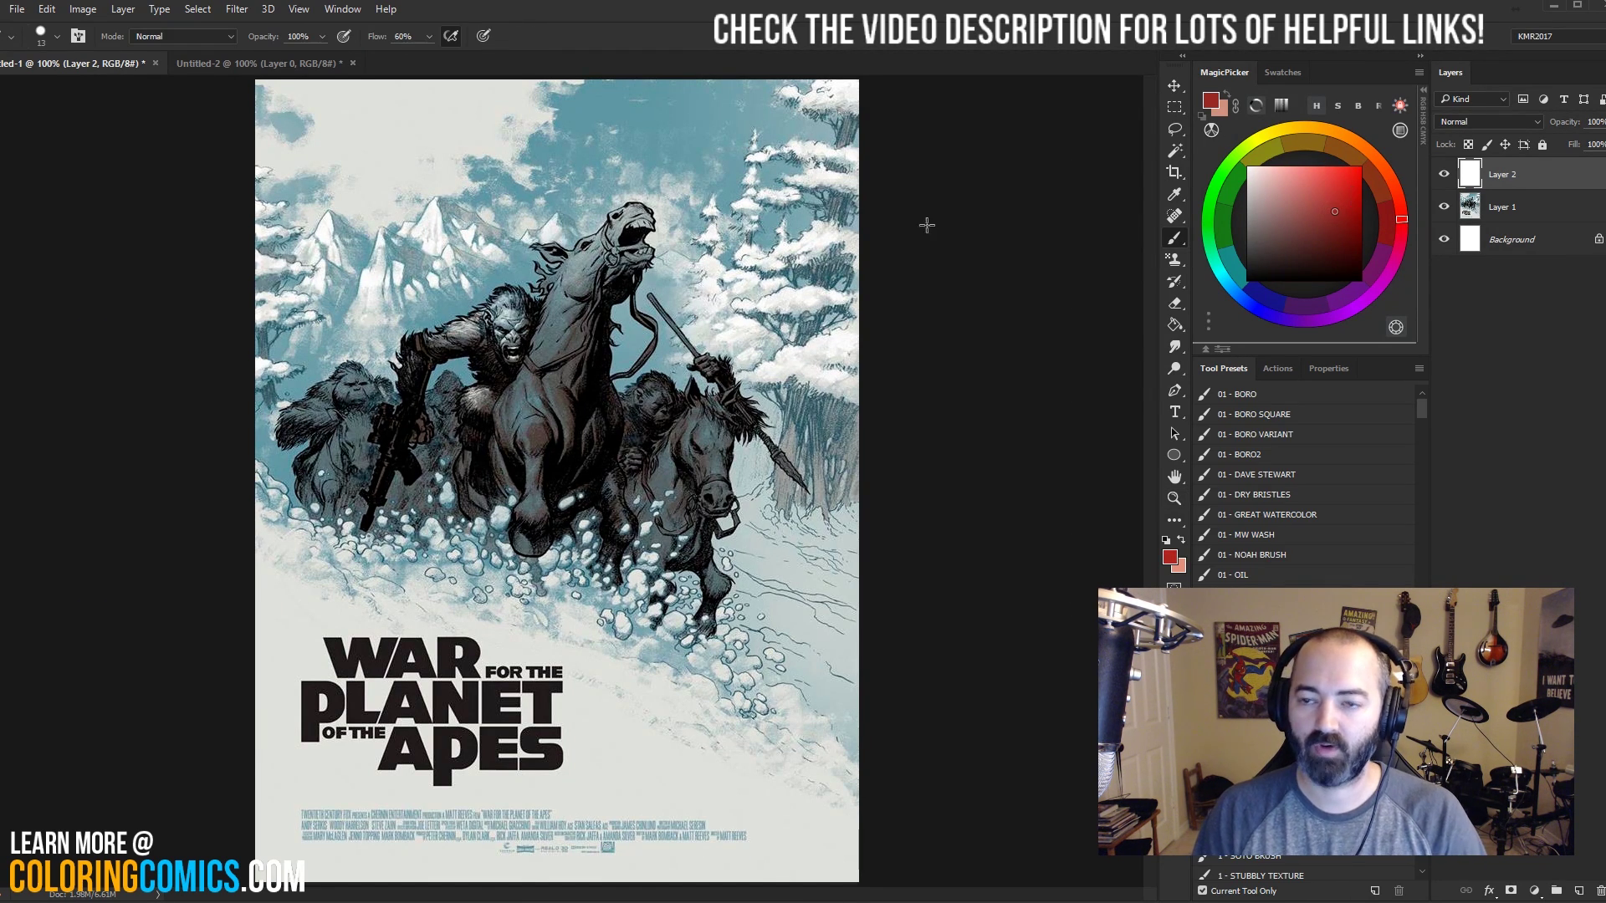
drag(1329, 212, 1357, 223)
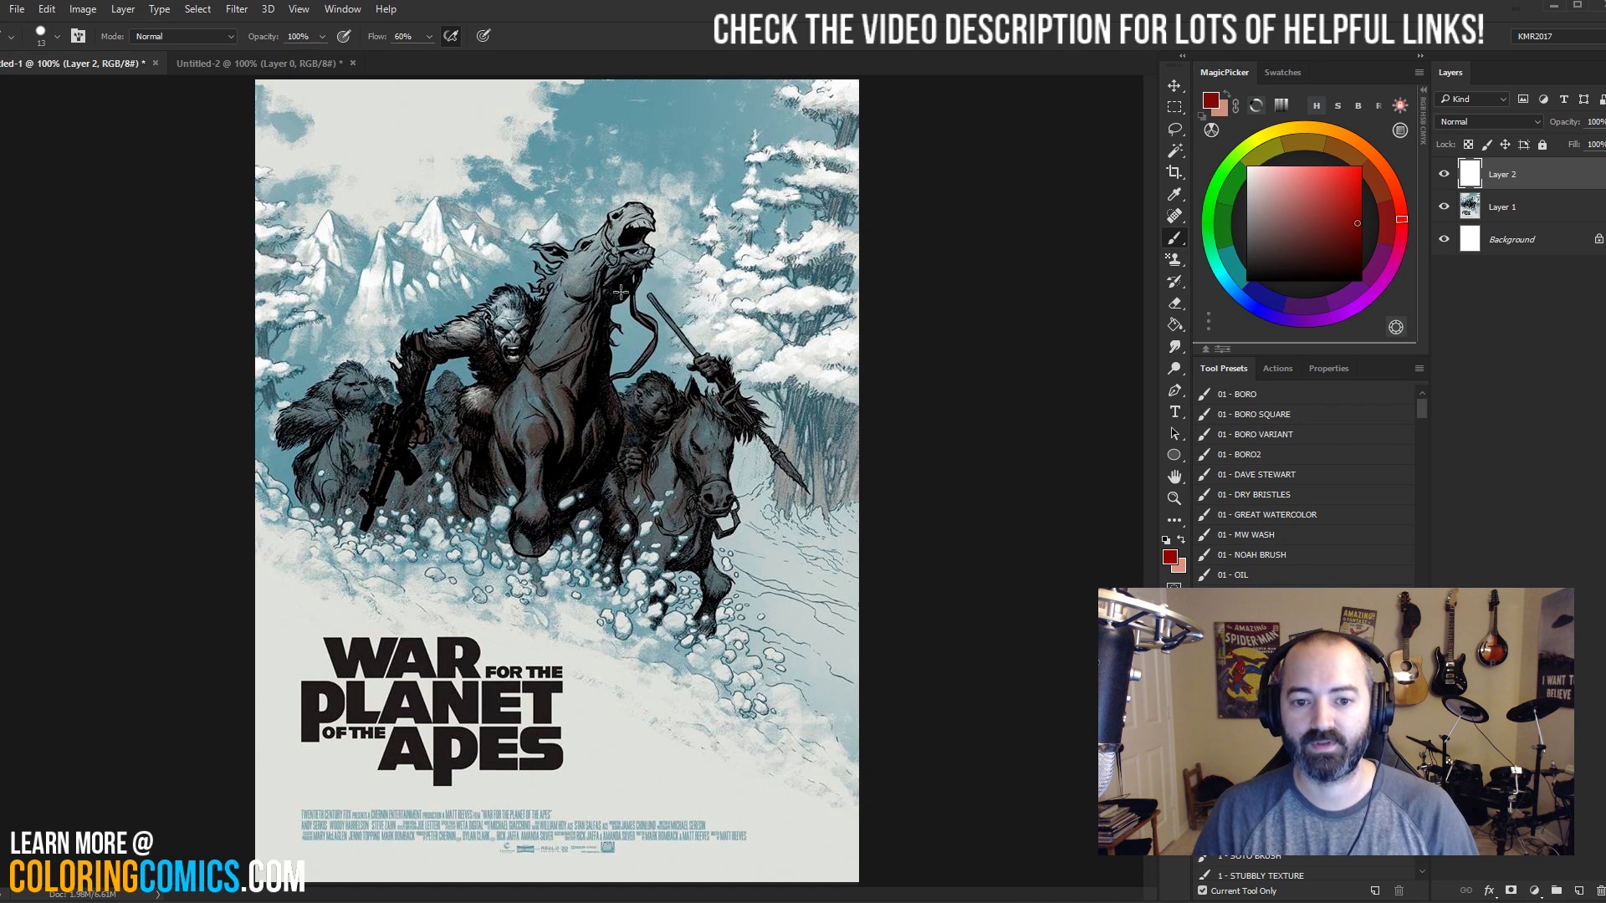
scroll(544, 264, up, 1)
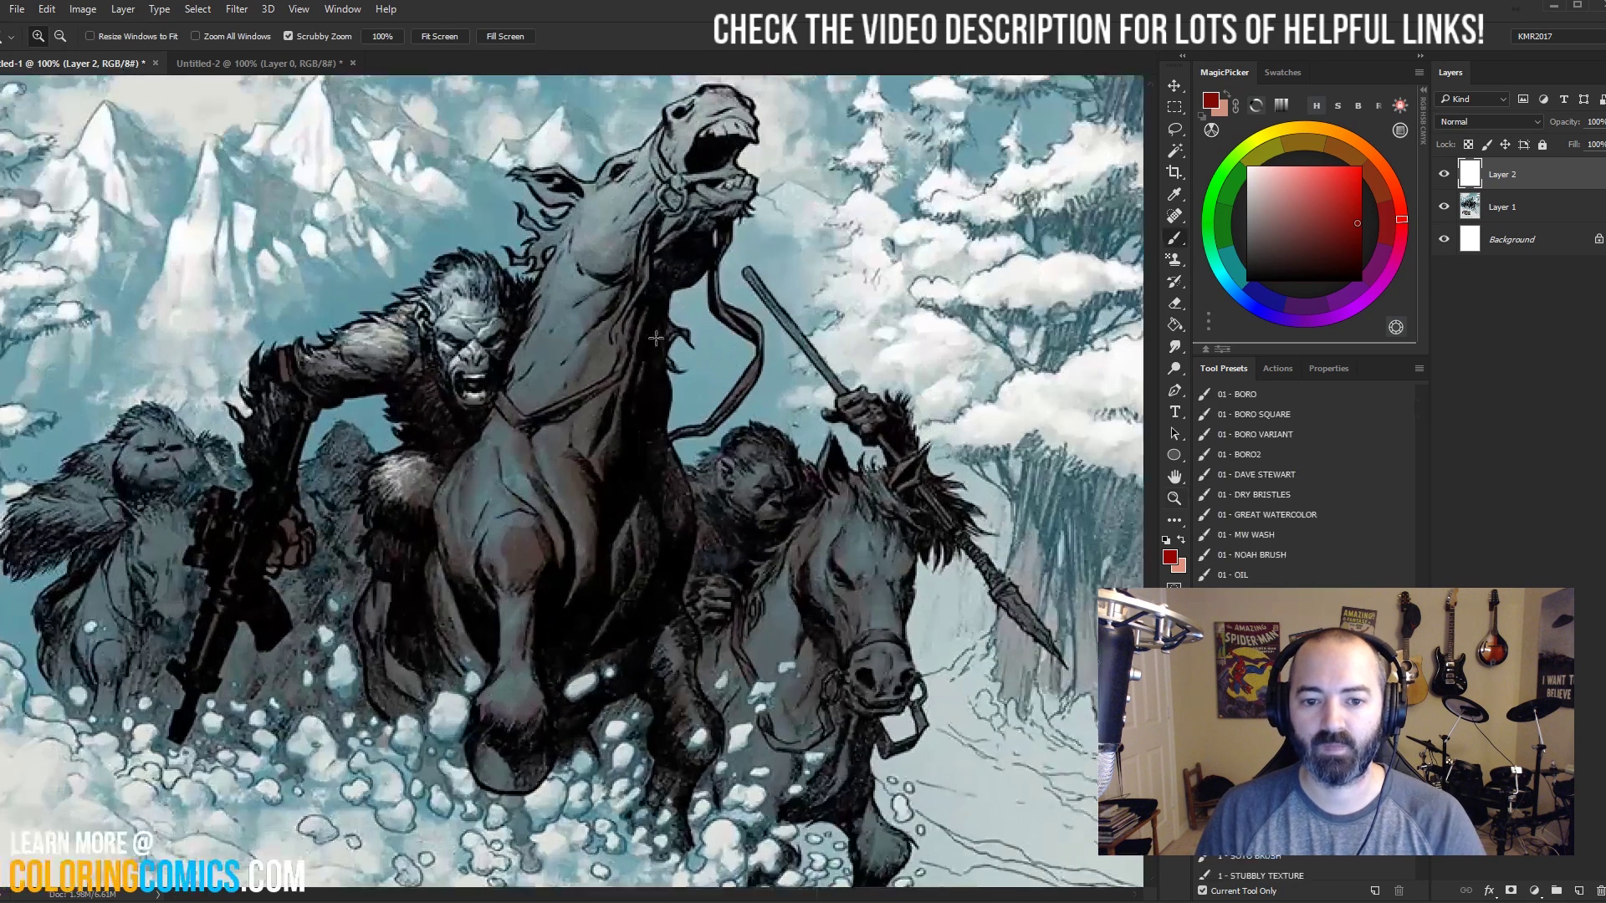
drag(625, 286, 730, 358)
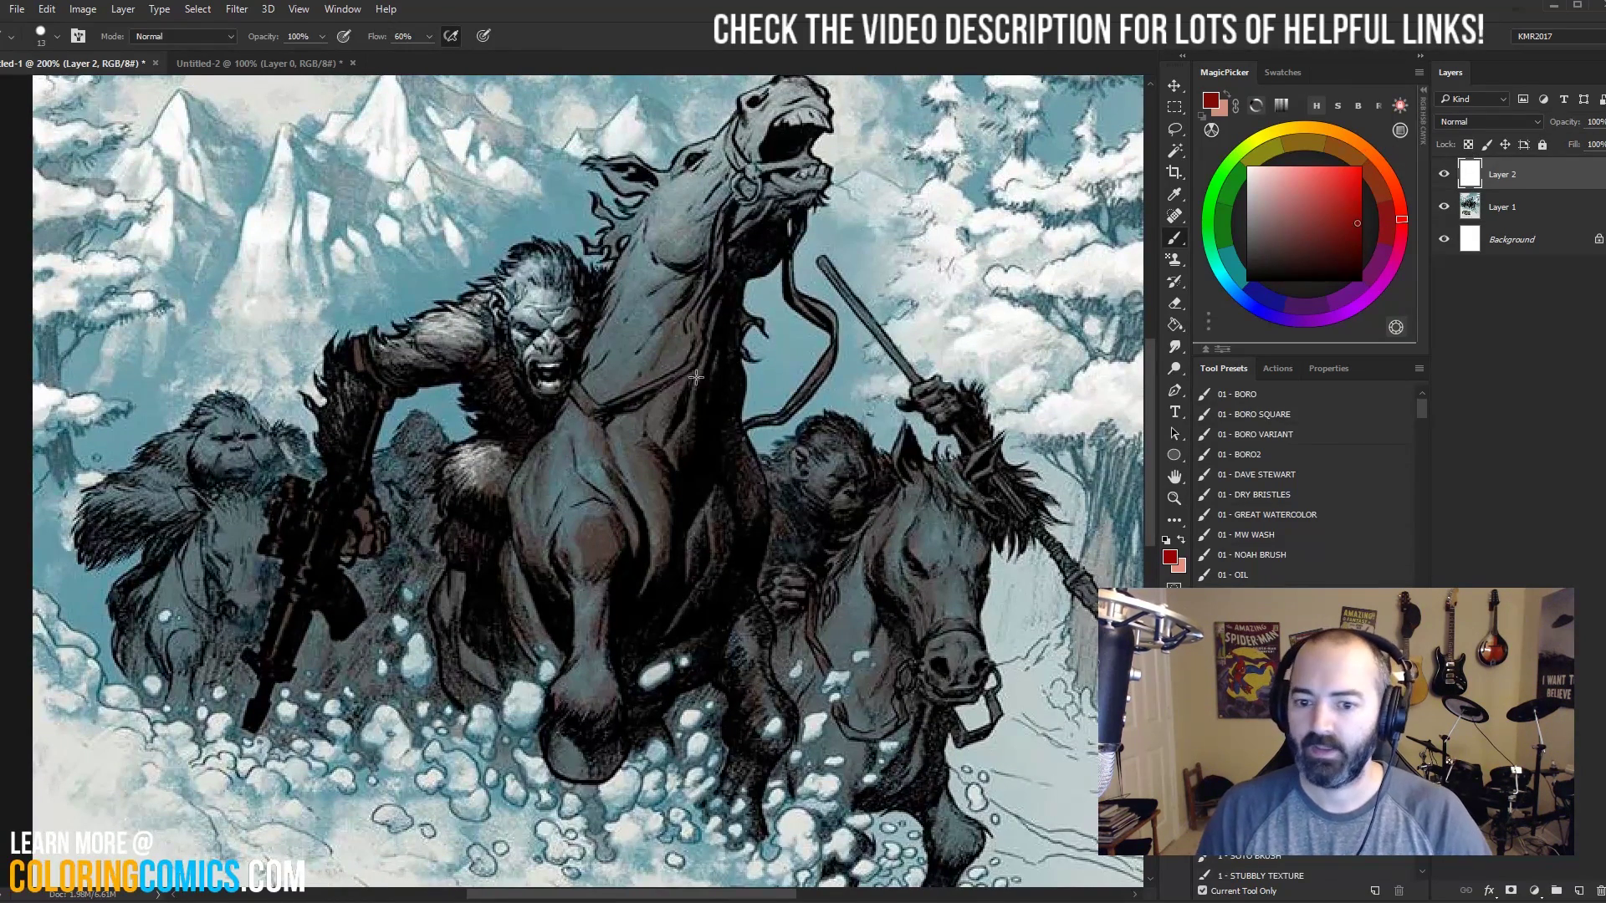
alt+right_click(745, 411)
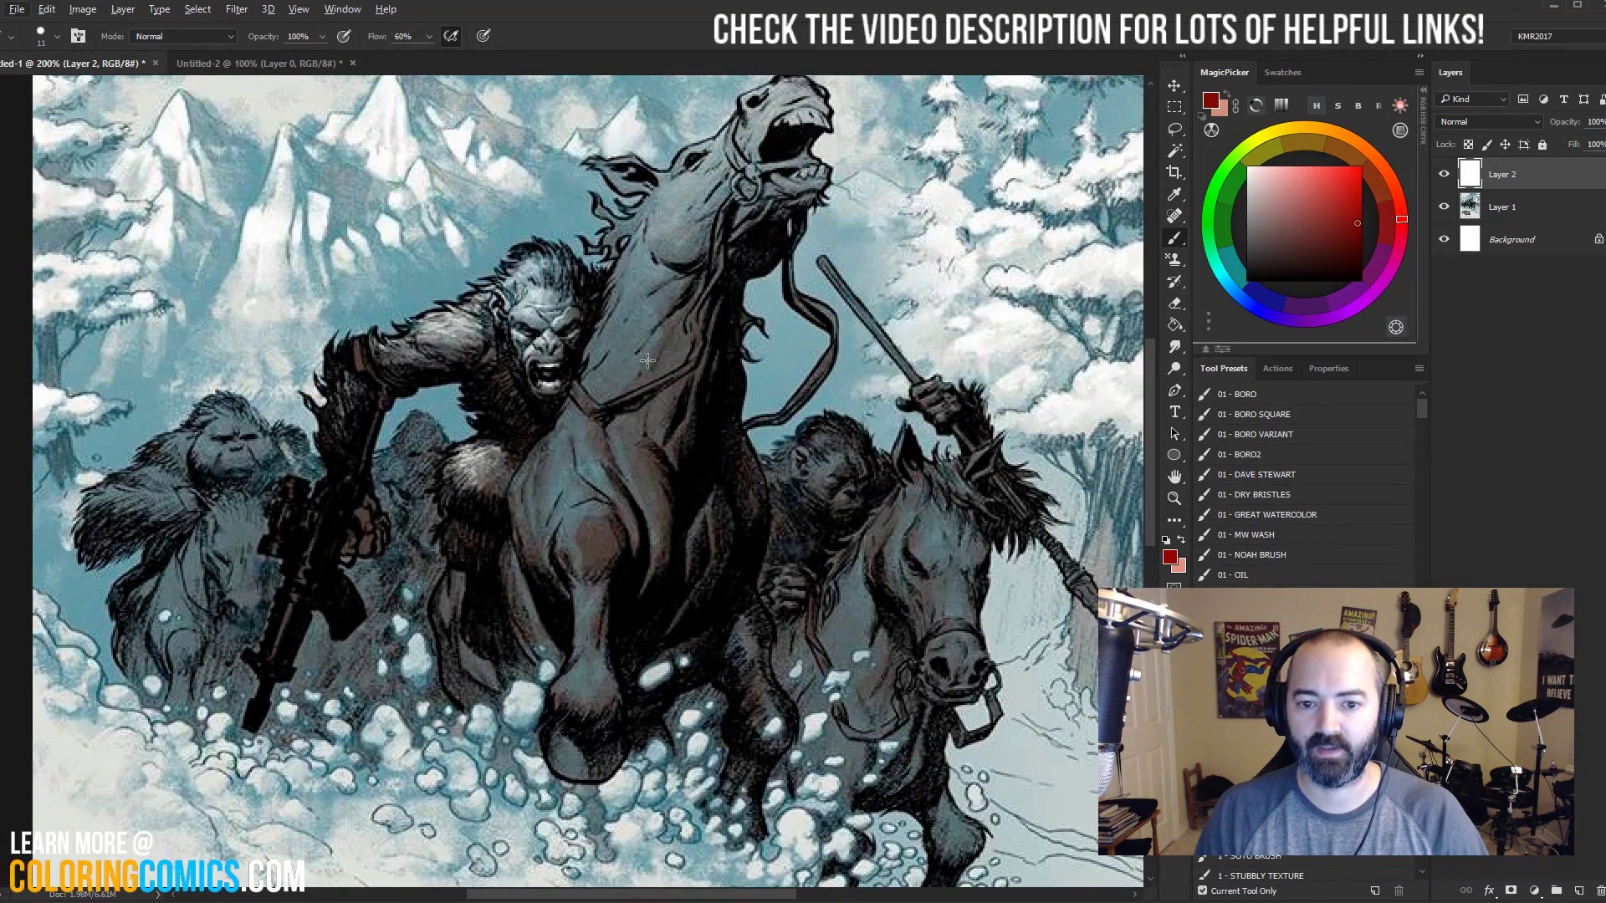
mouse_move(658, 310)
mouse_down()
mouse_move(694, 590)
mouse_move(595, 301)
mouse_up()
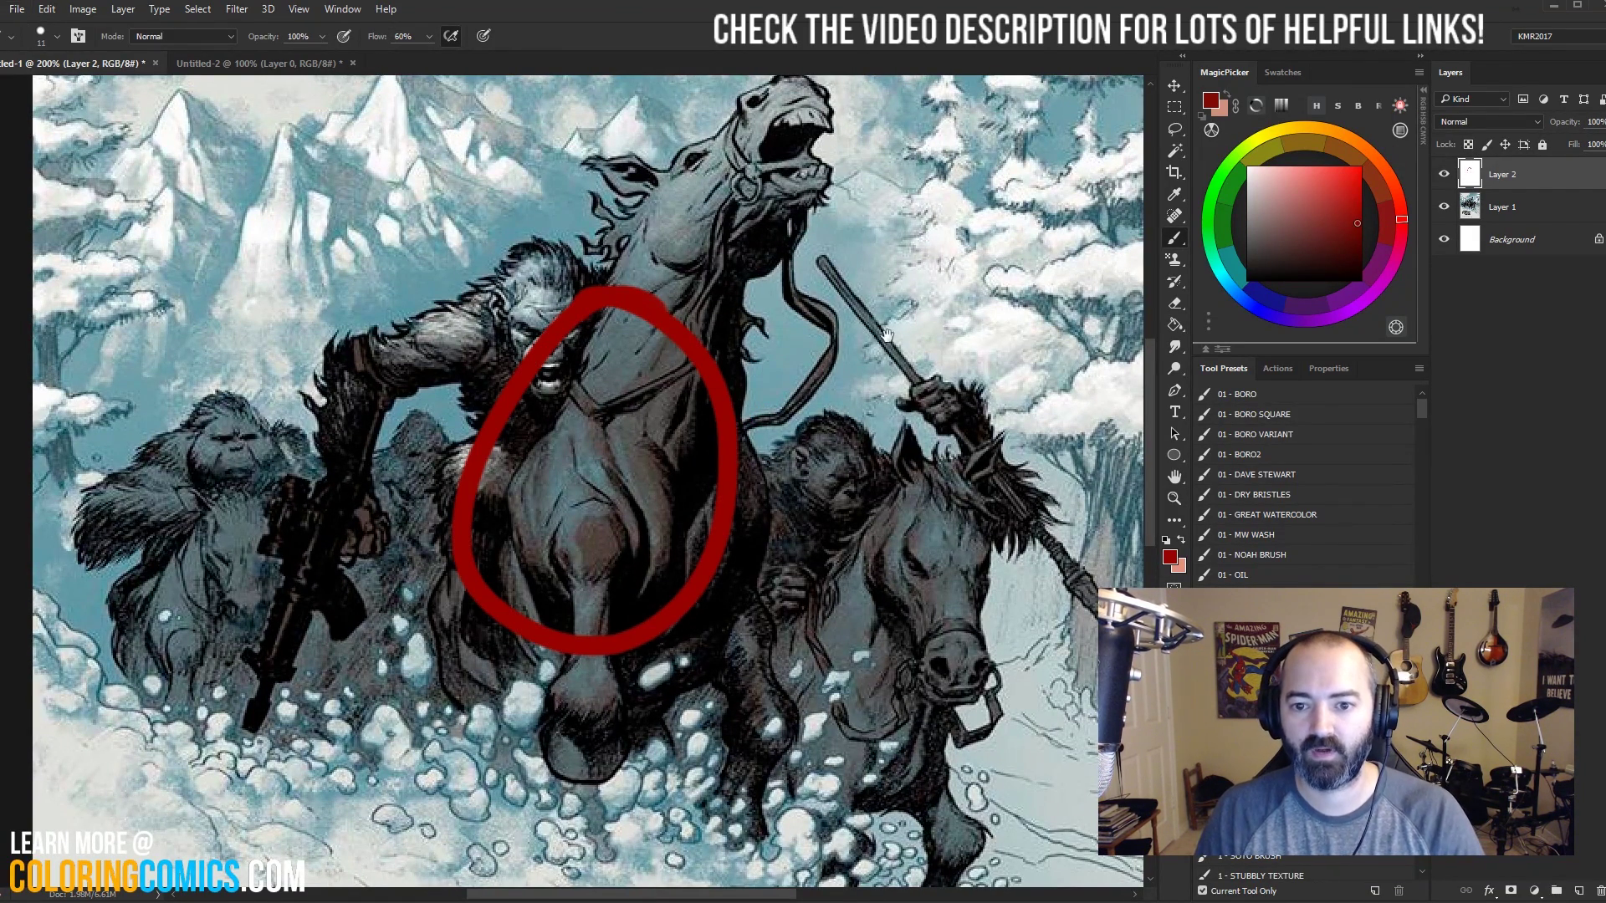
Sample the muted blue from the snowy trees and undo the red circle on the central horse.
scroll(886, 335, right, 5)
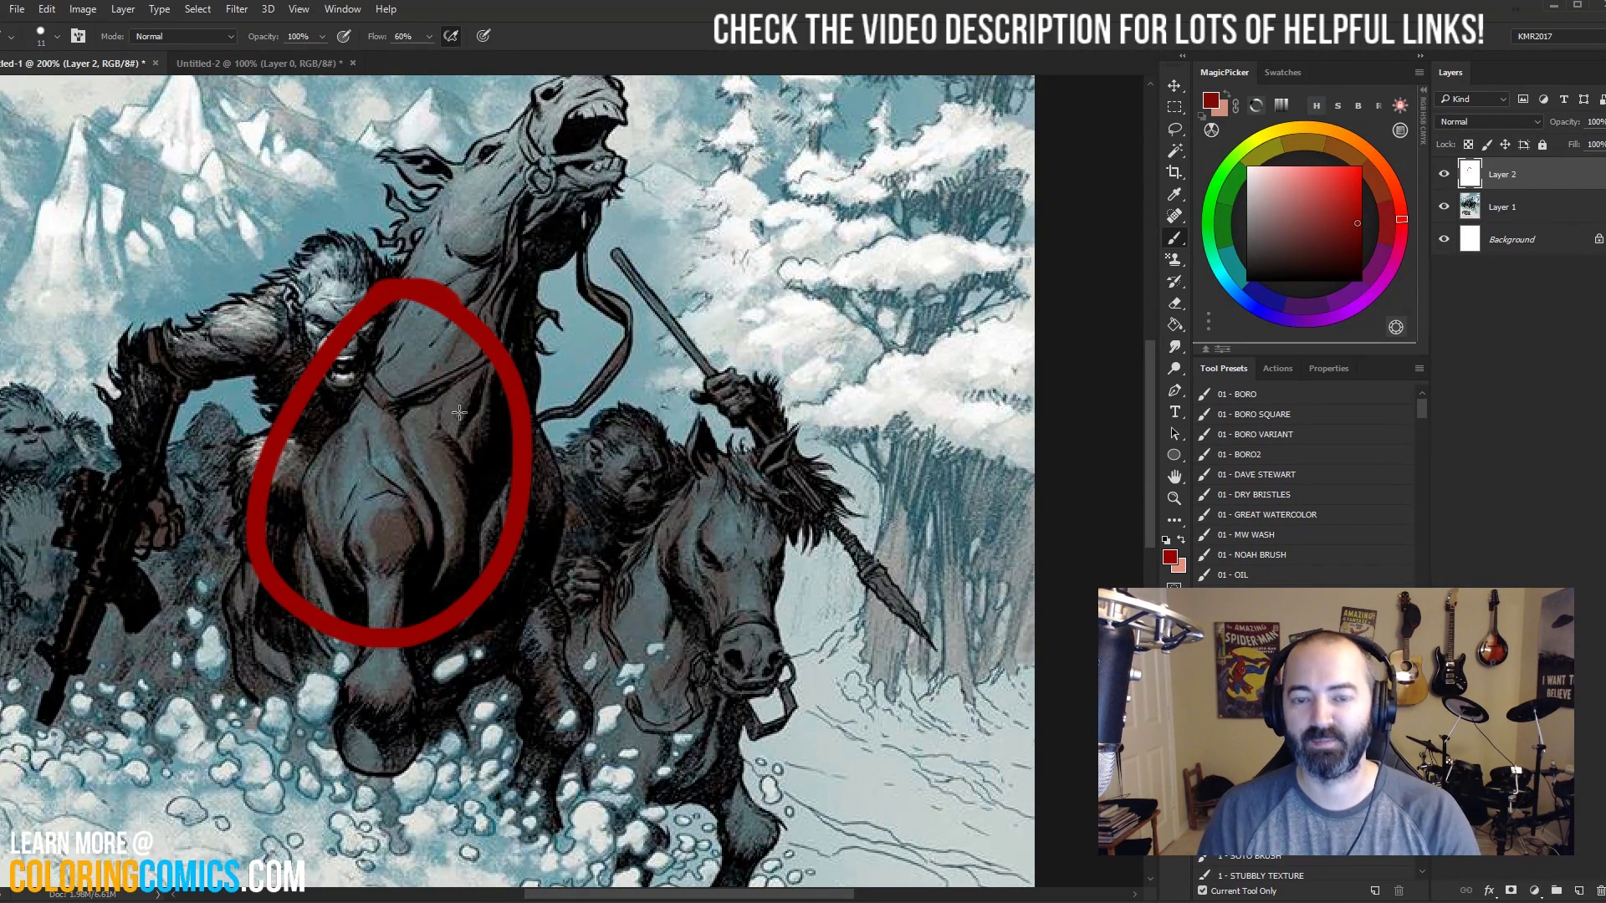
alt+click(840, 294)
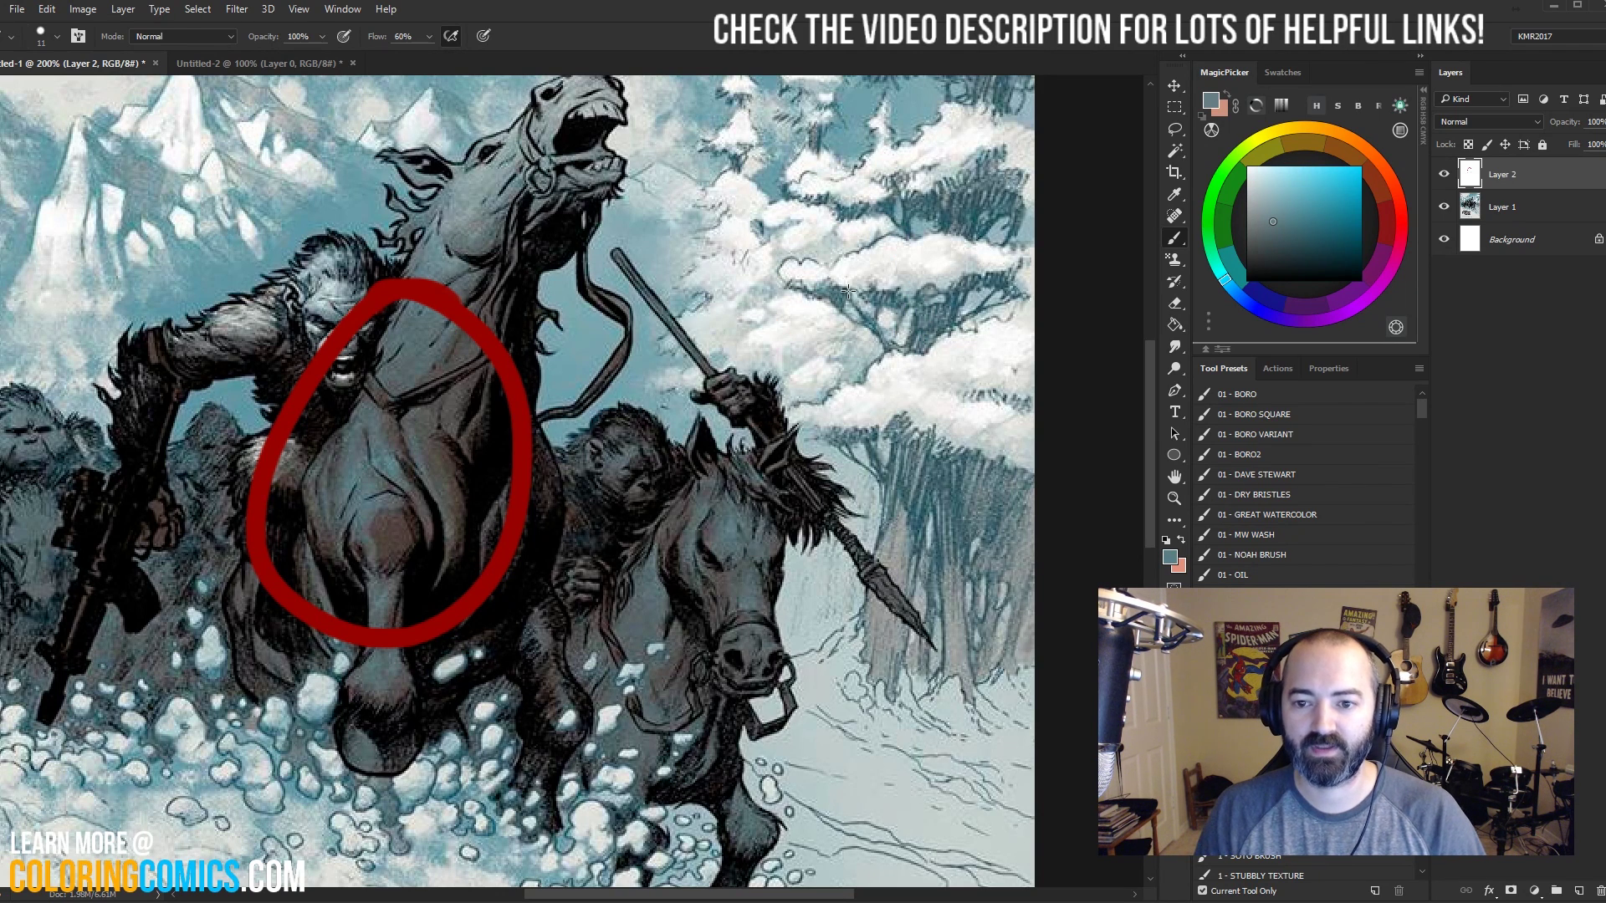
drag(678, 255, 896, 403)
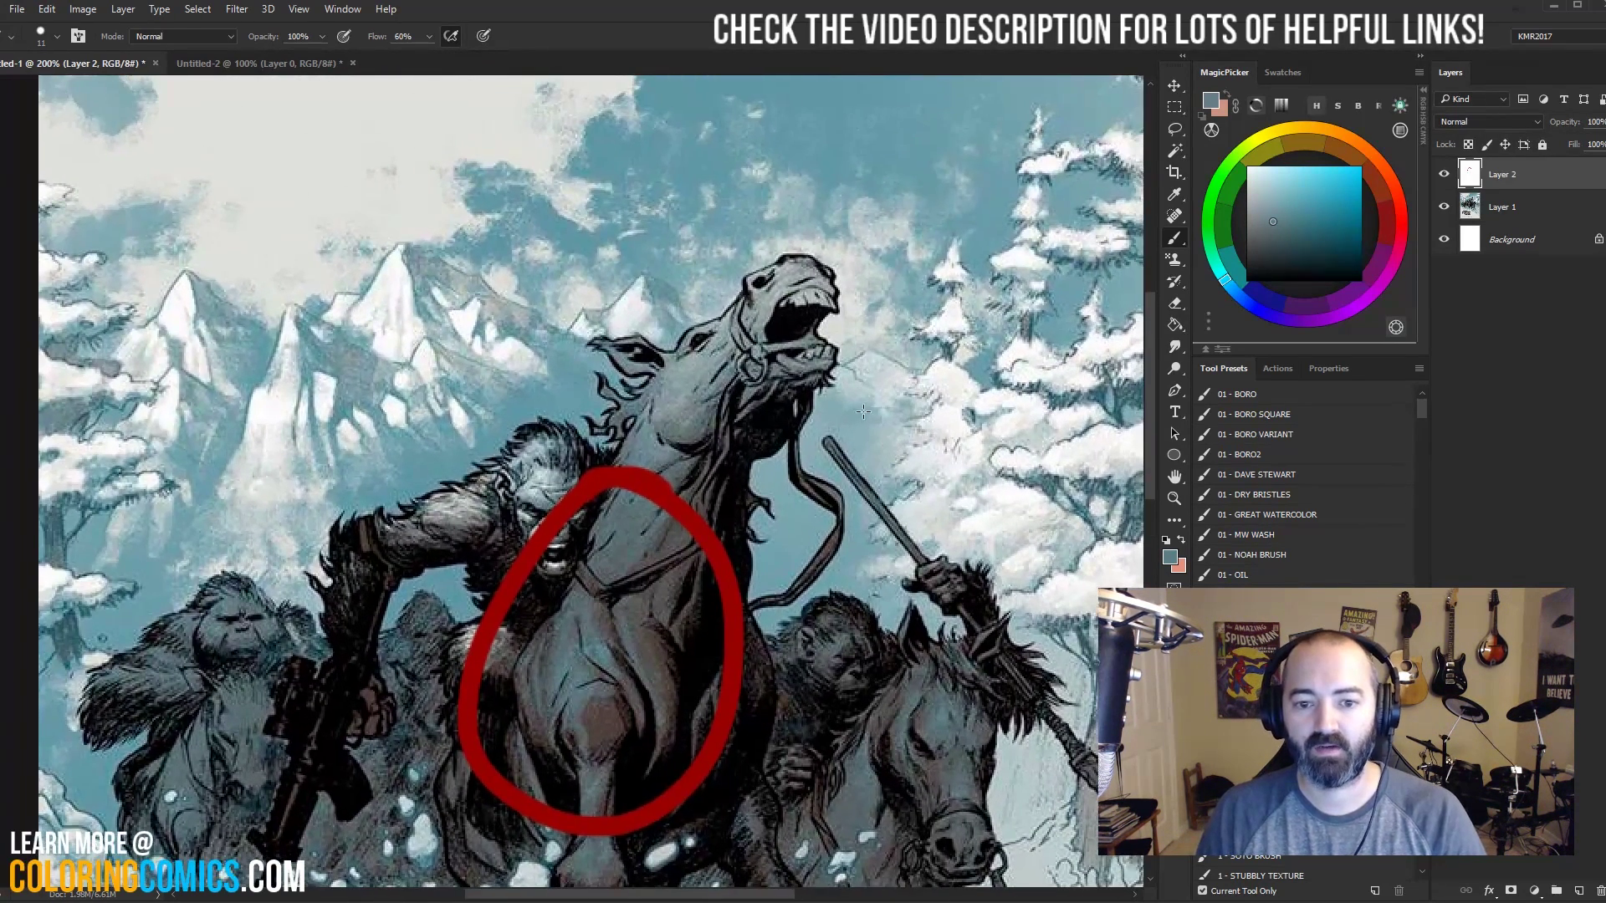
drag(607, 332, 772, 291)
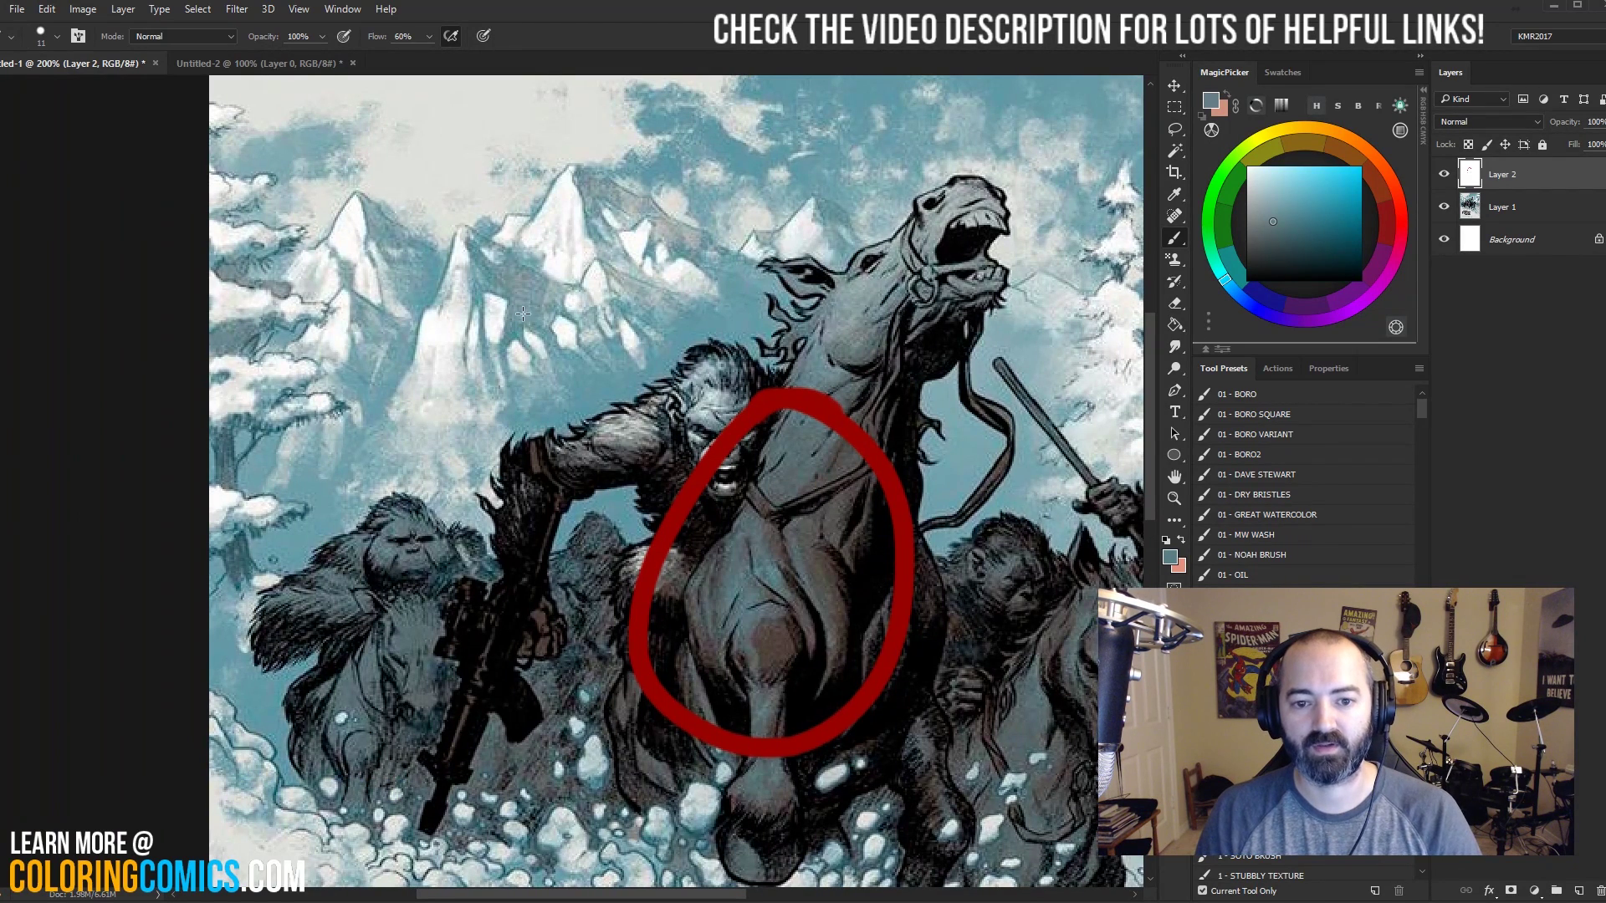
mouse_move(523, 313)
mouse_down()
mouse_move(487, 279)
mouse_move(602, 234)
mouse_up()
key(ctrl+z)
key(ctrl+z)
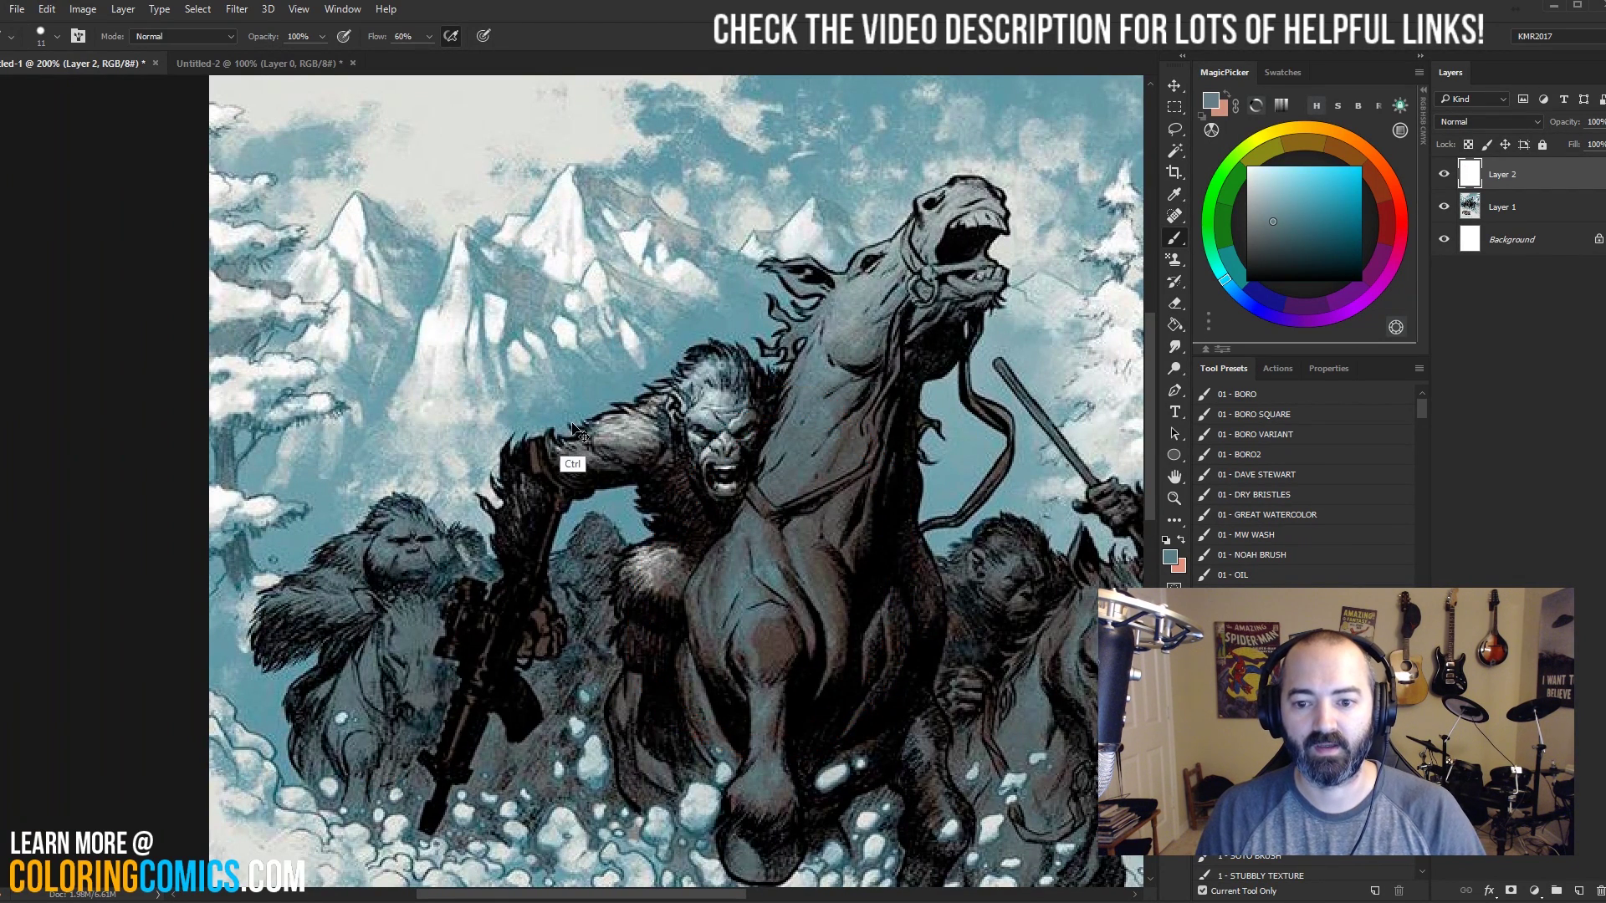
Circle the lead ape with his horse's neck, and the far-left rider with his horse, in dark red.
click(1174, 498)
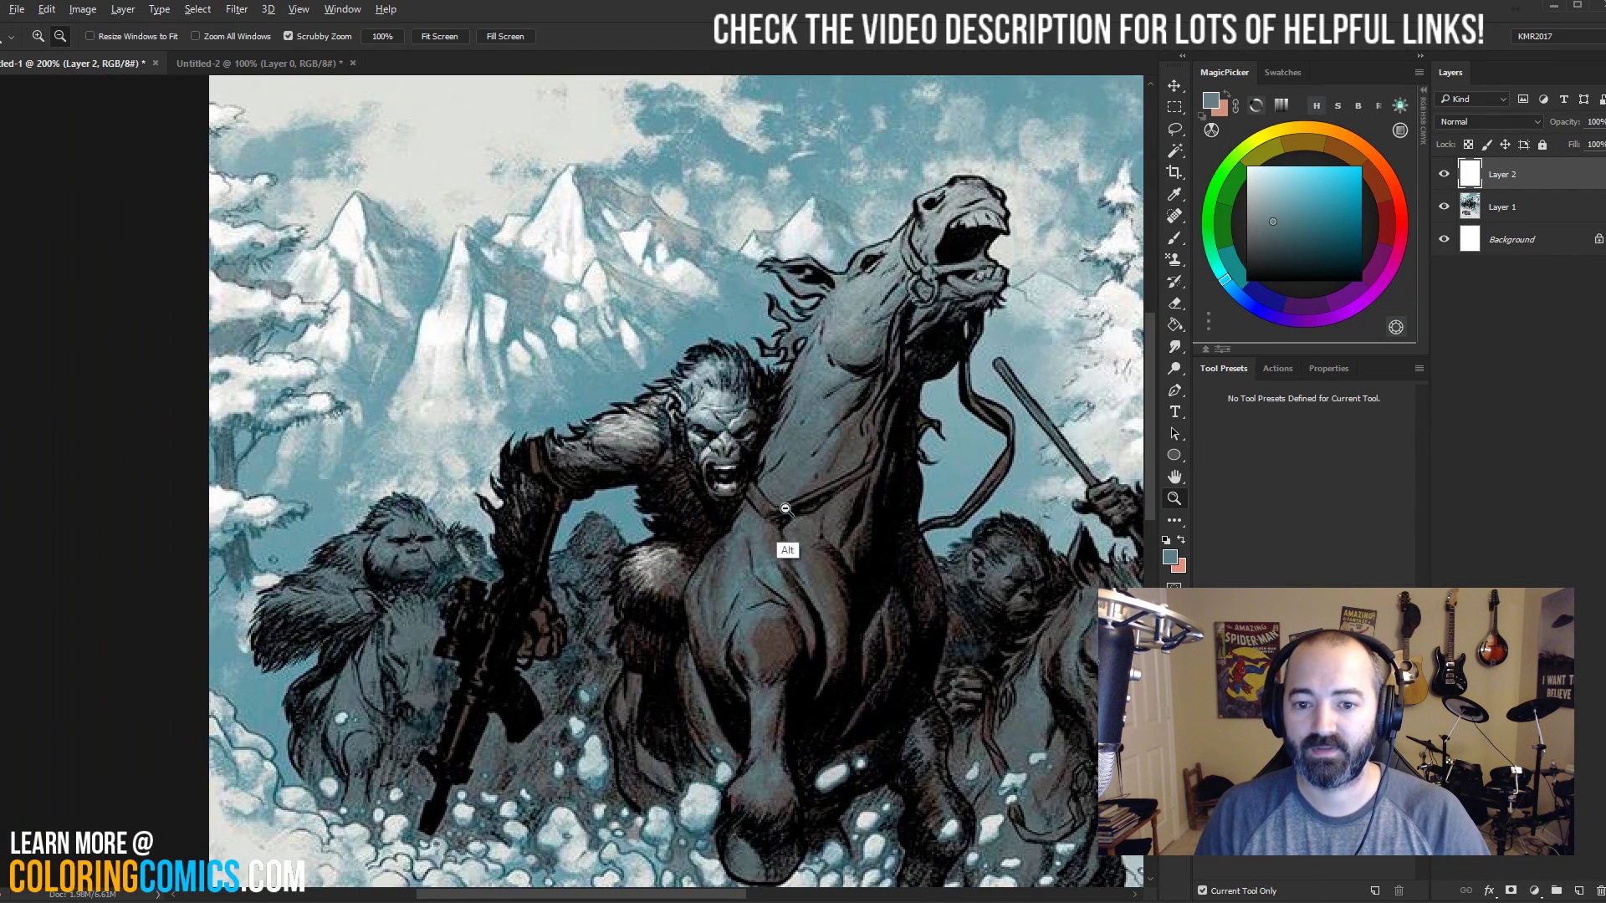
alt+click(784, 508)
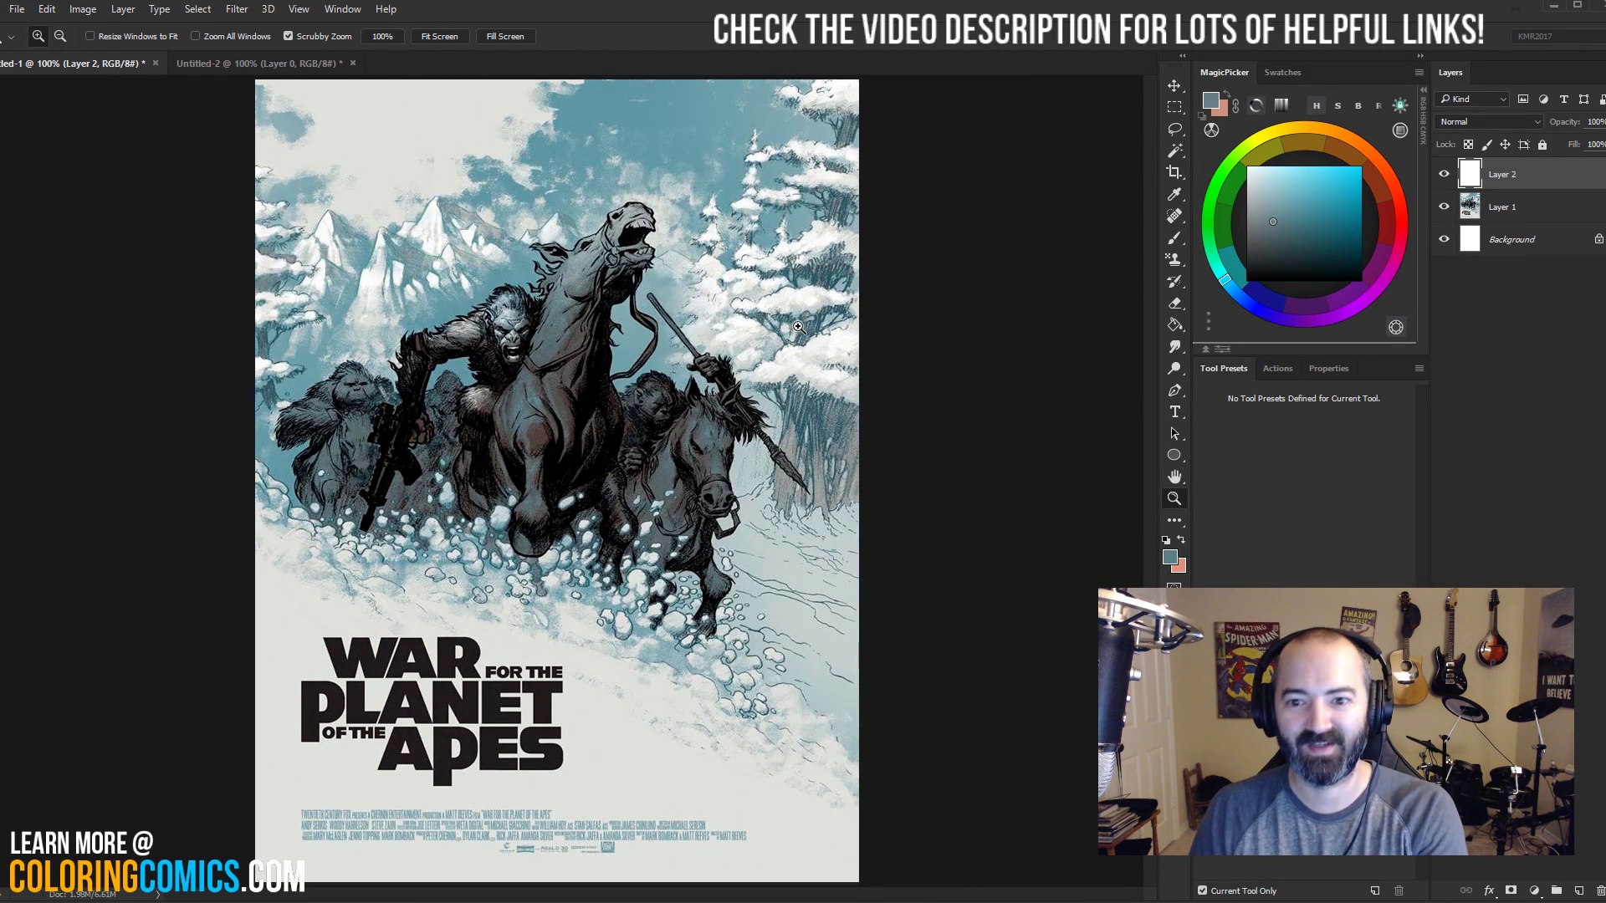
click(570, 387)
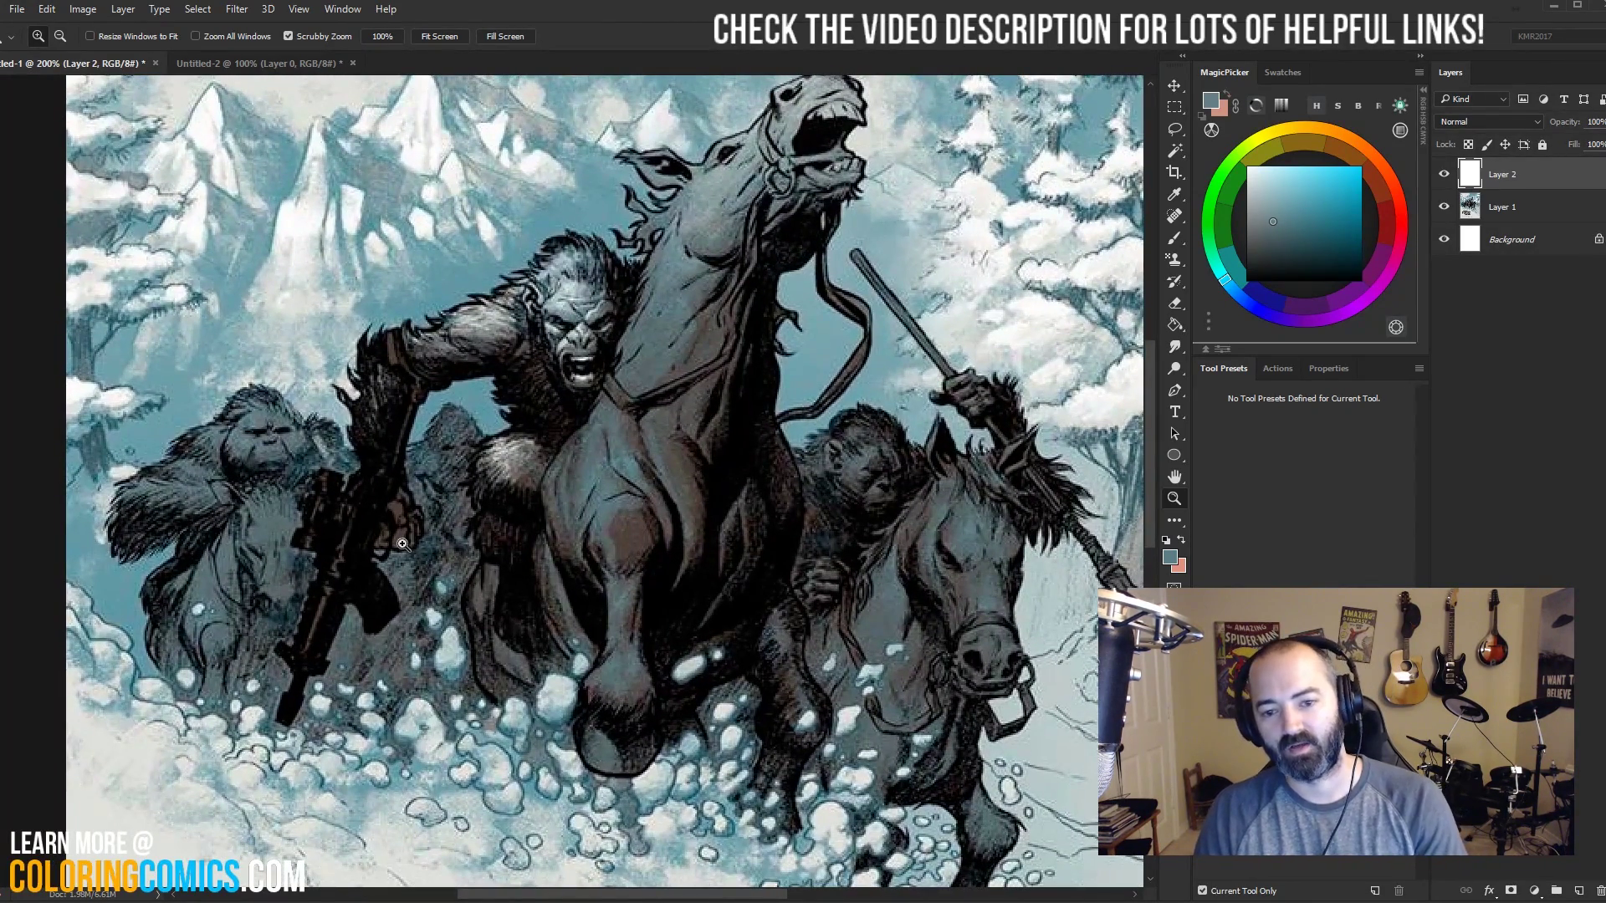
drag(716, 459, 688, 419)
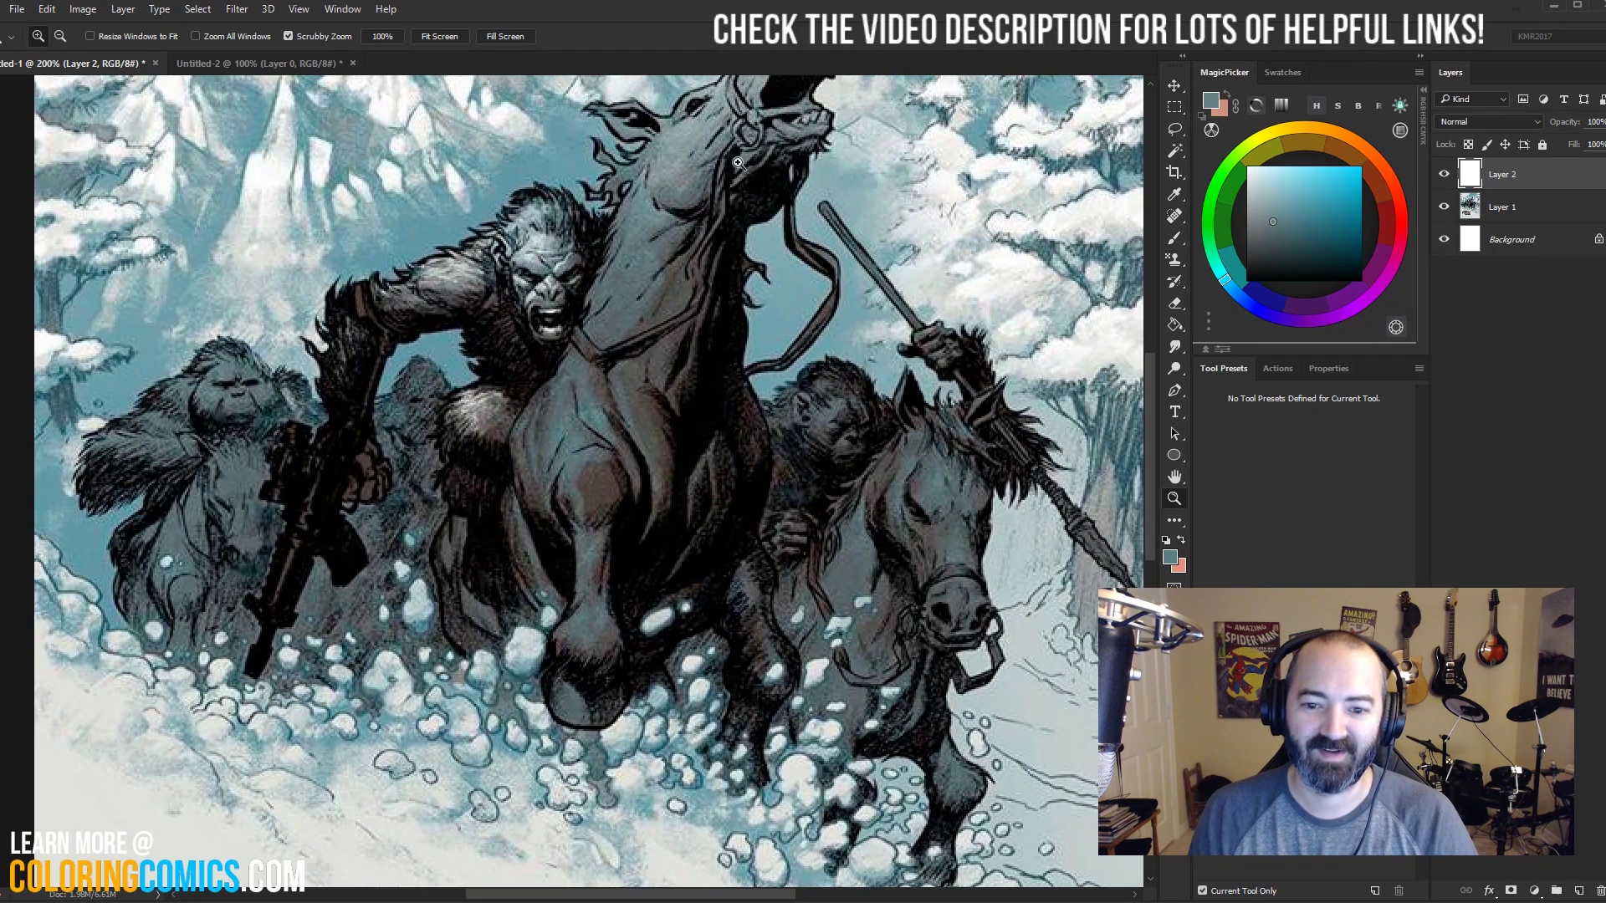
key(b)
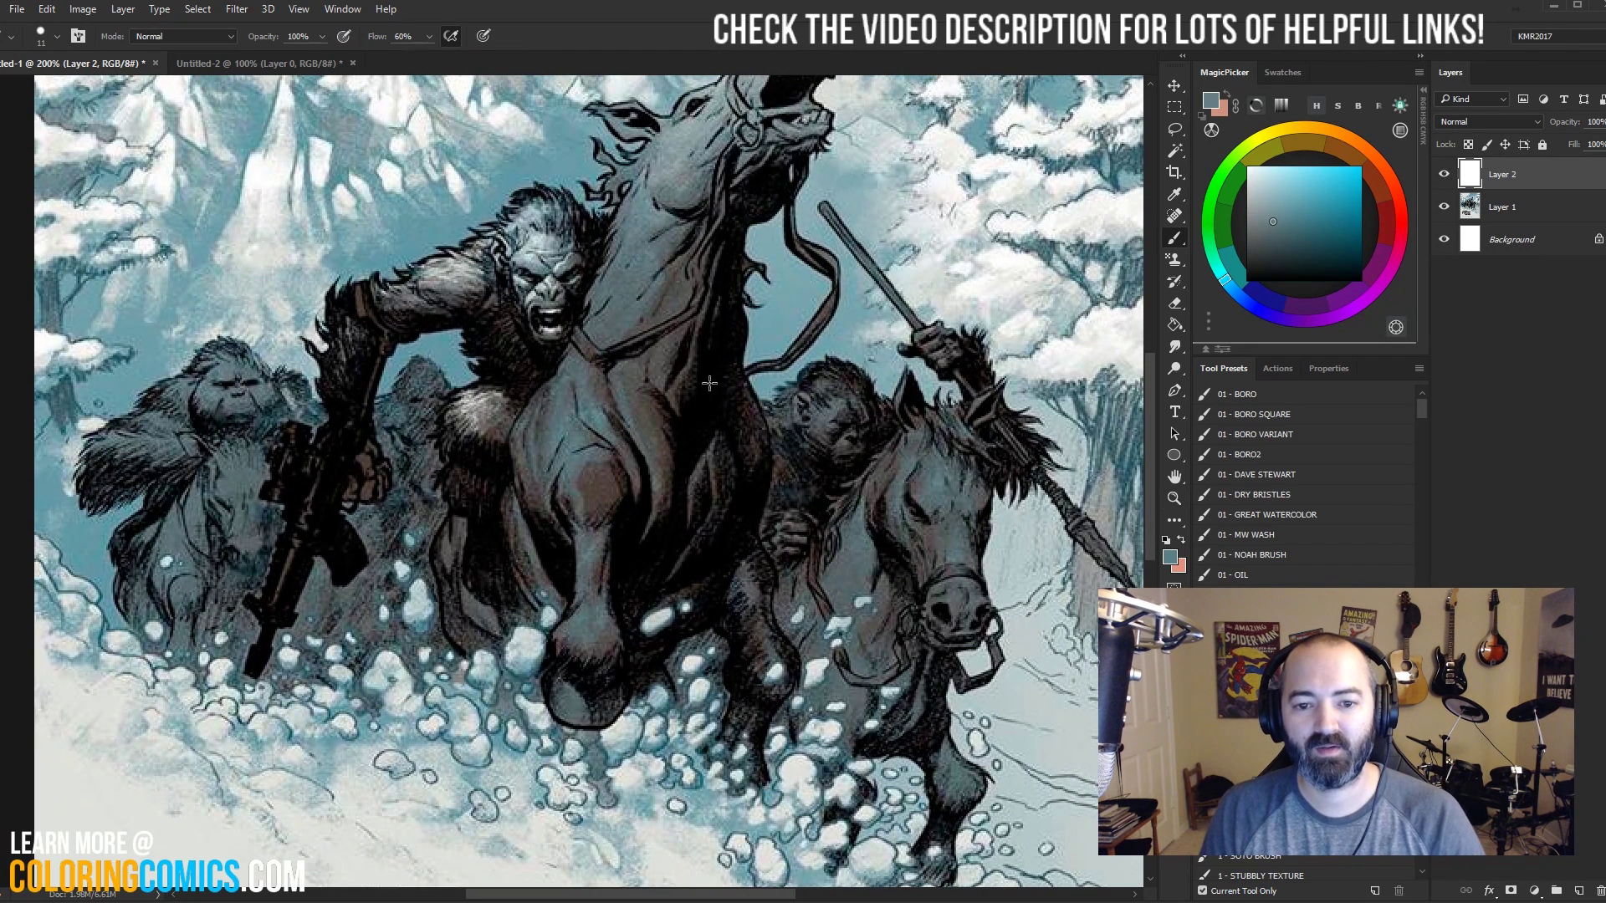
click(1387, 223)
click(1344, 219)
drag(612, 247, 572, 230)
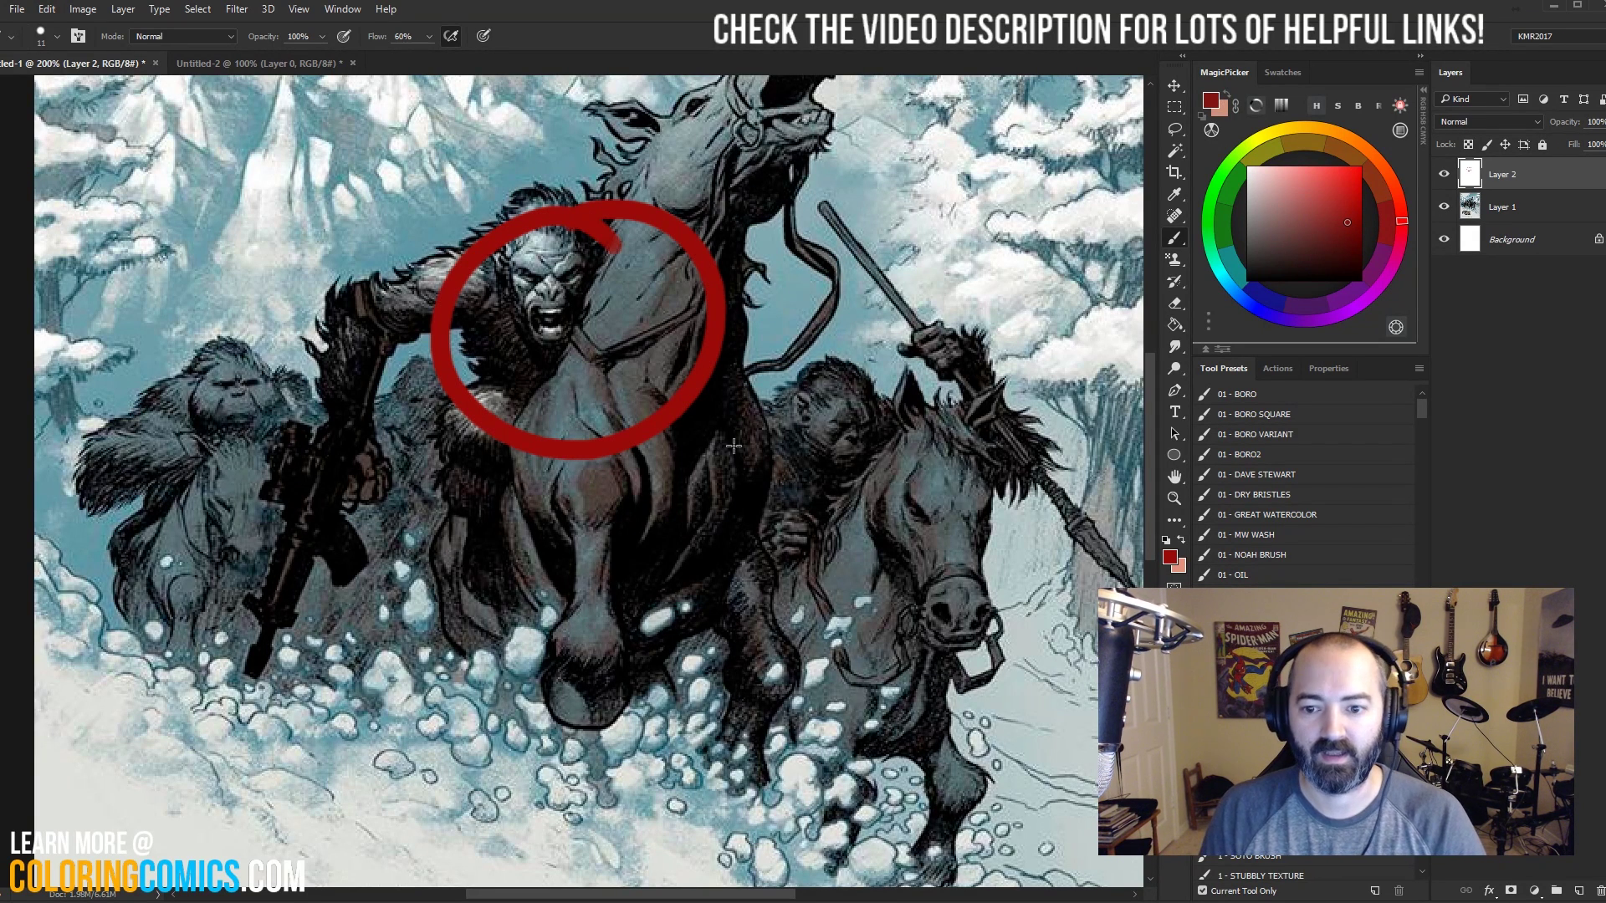
drag(221, 369, 224, 384)
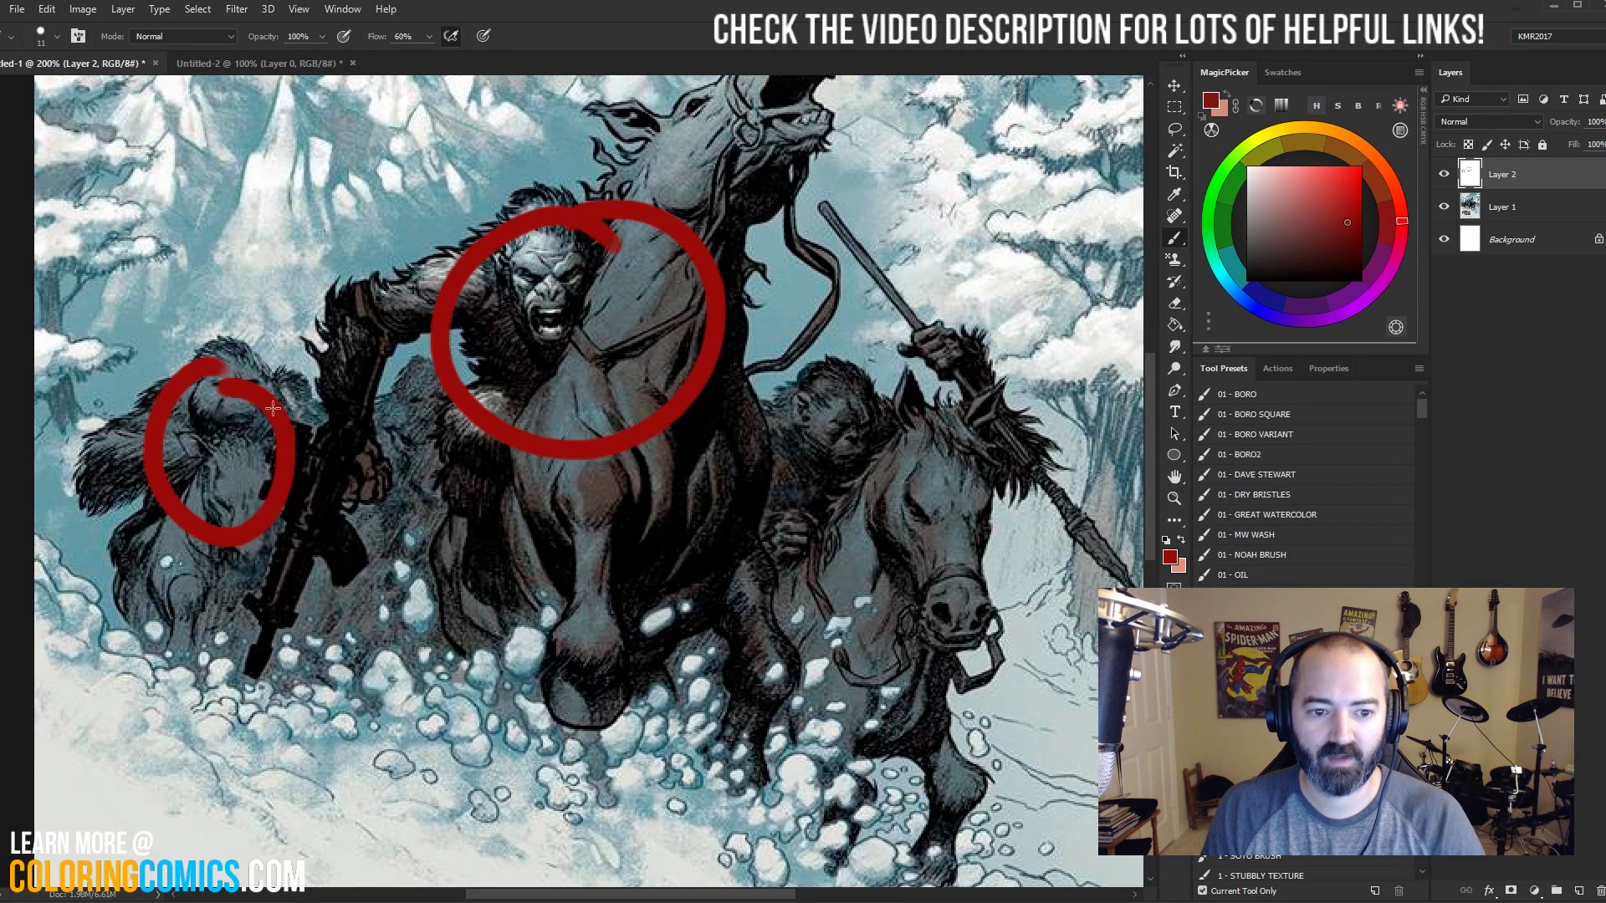
Sample the greys of the far-left horse and the central horse's chest, and undo the circles around them.
alt+click(243, 471)
alt+click(570, 407)
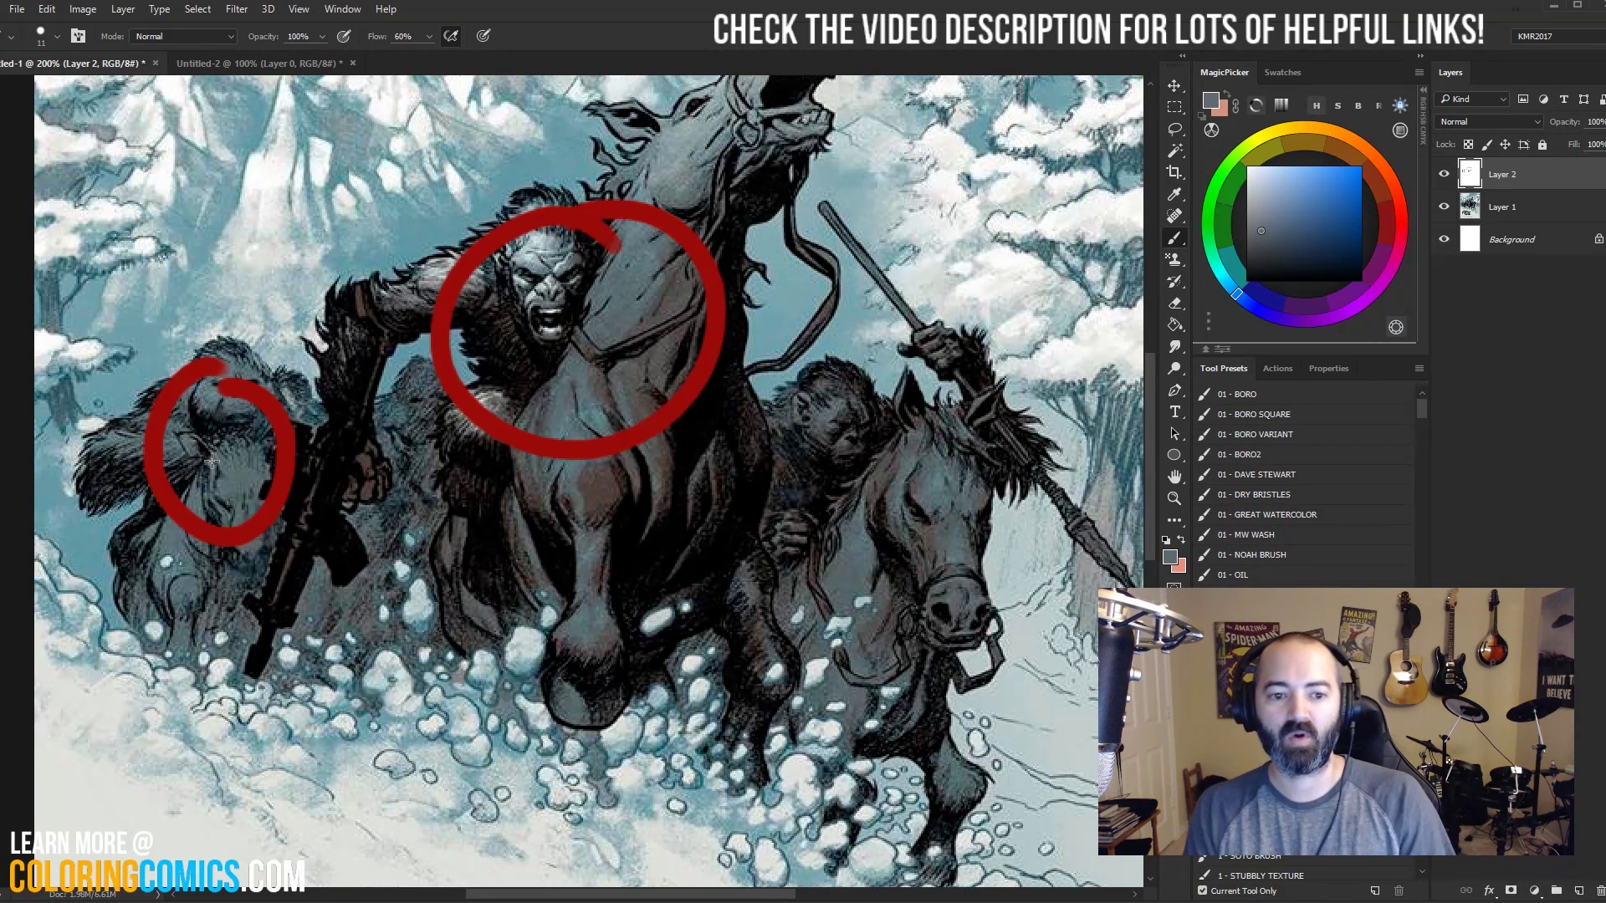
key(ctrl+z)
key(ctrl+z)
drag(632, 343, 648, 425)
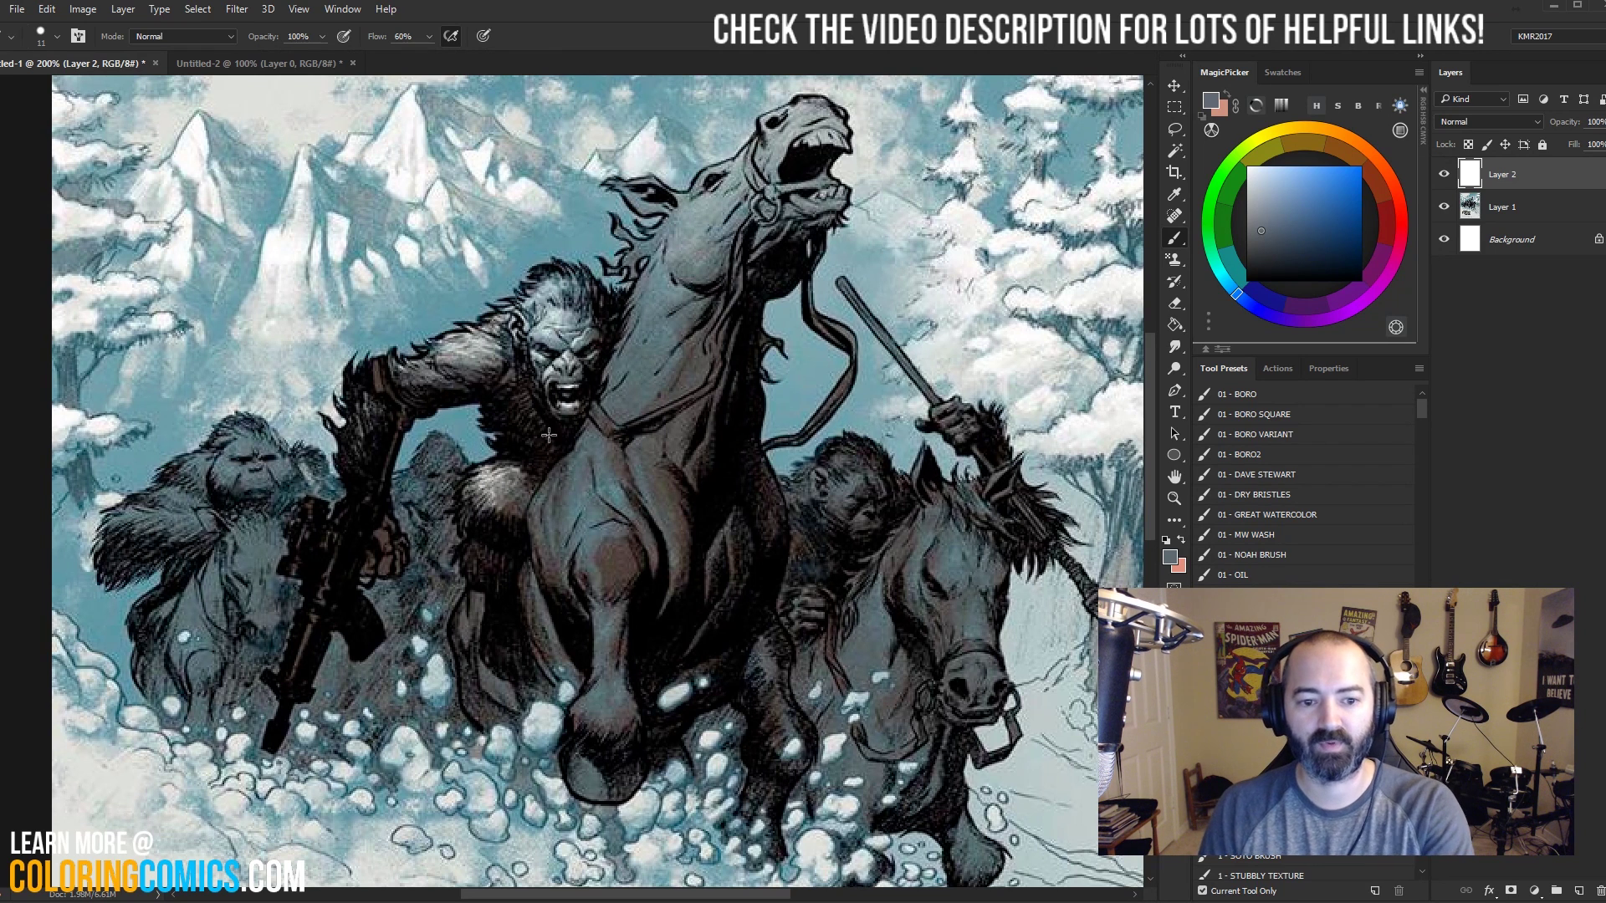
mouse_move(264, 450)
mouse_down()
mouse_move(191, 449)
mouse_move(192, 436)
mouse_move(223, 535)
mouse_up()
key(ctrl+z)
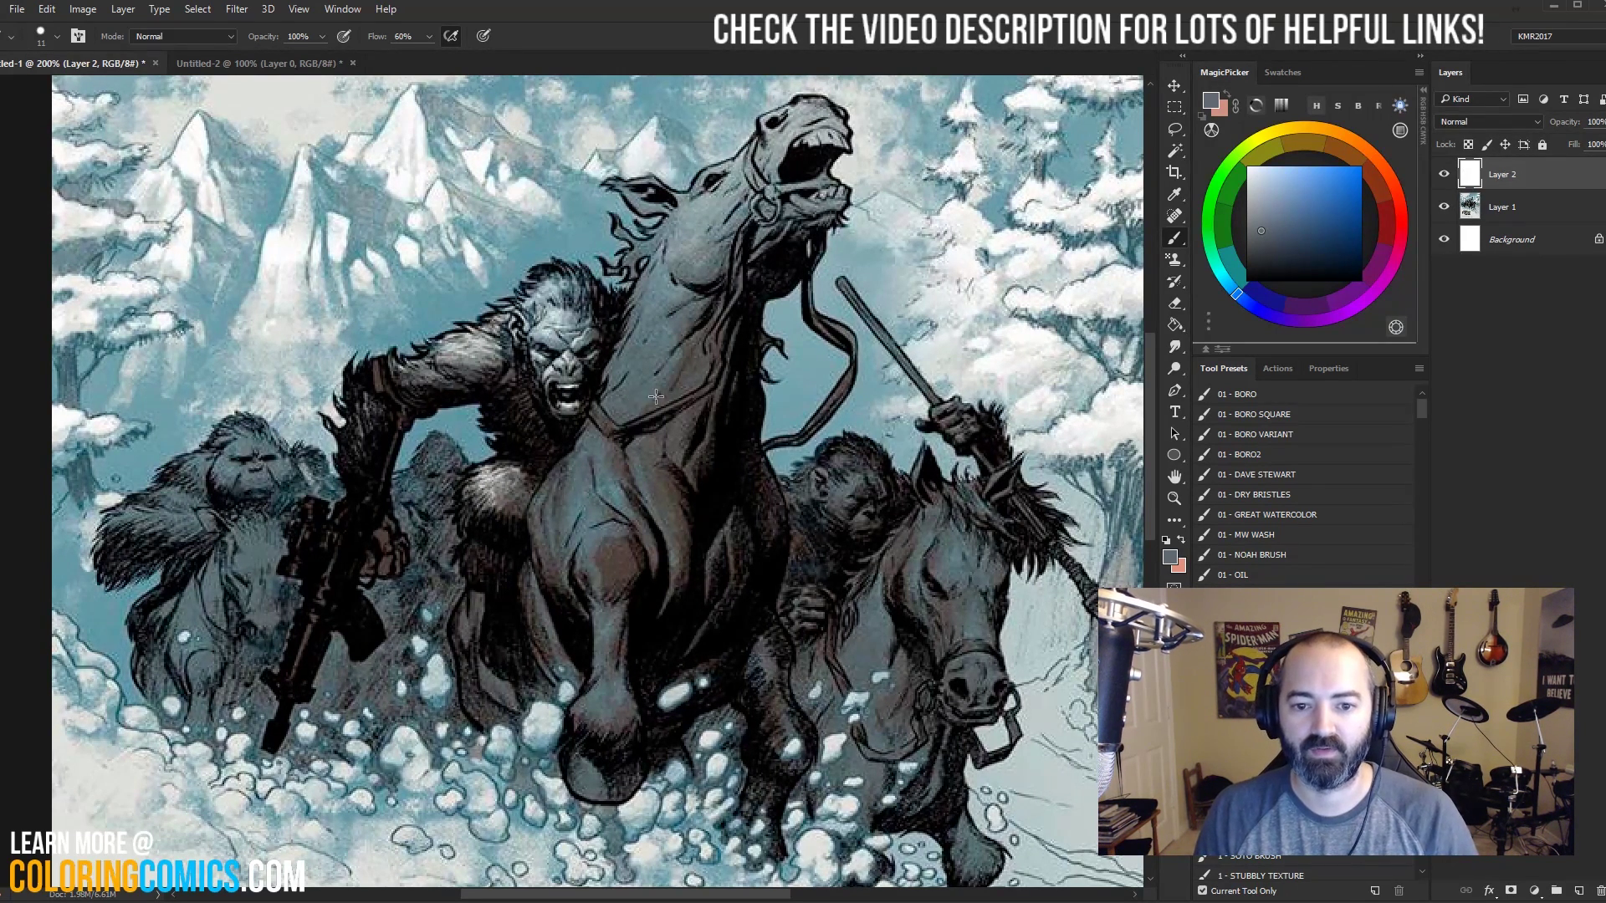
Mark the three background apes with solid red brush patches on the full poster view.
key(z)
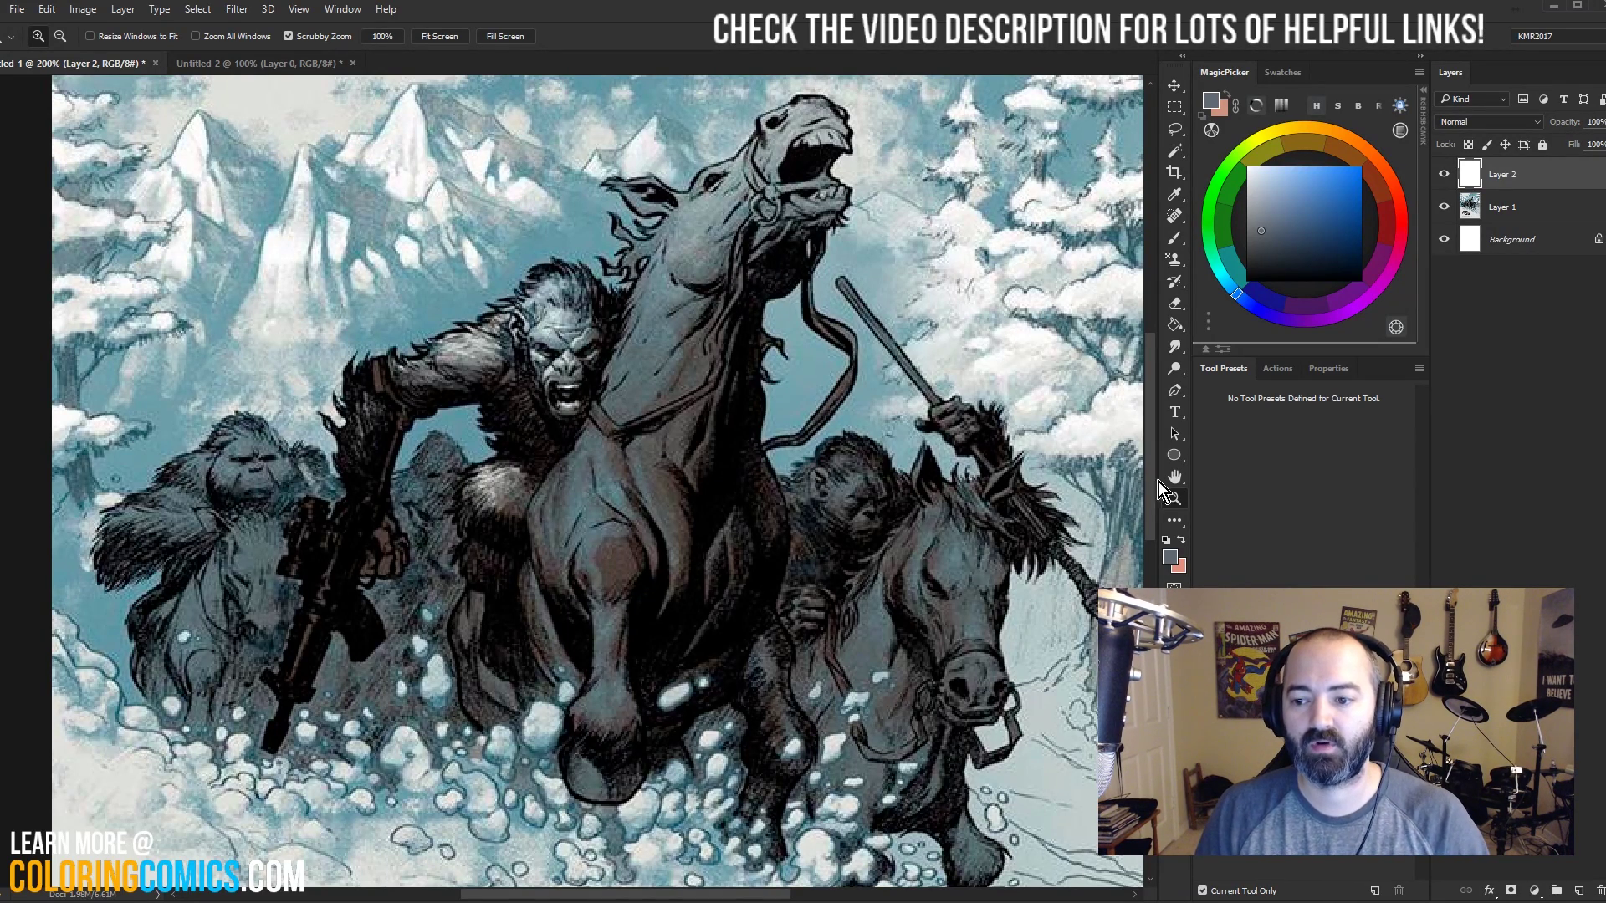
double_click(1173, 499)
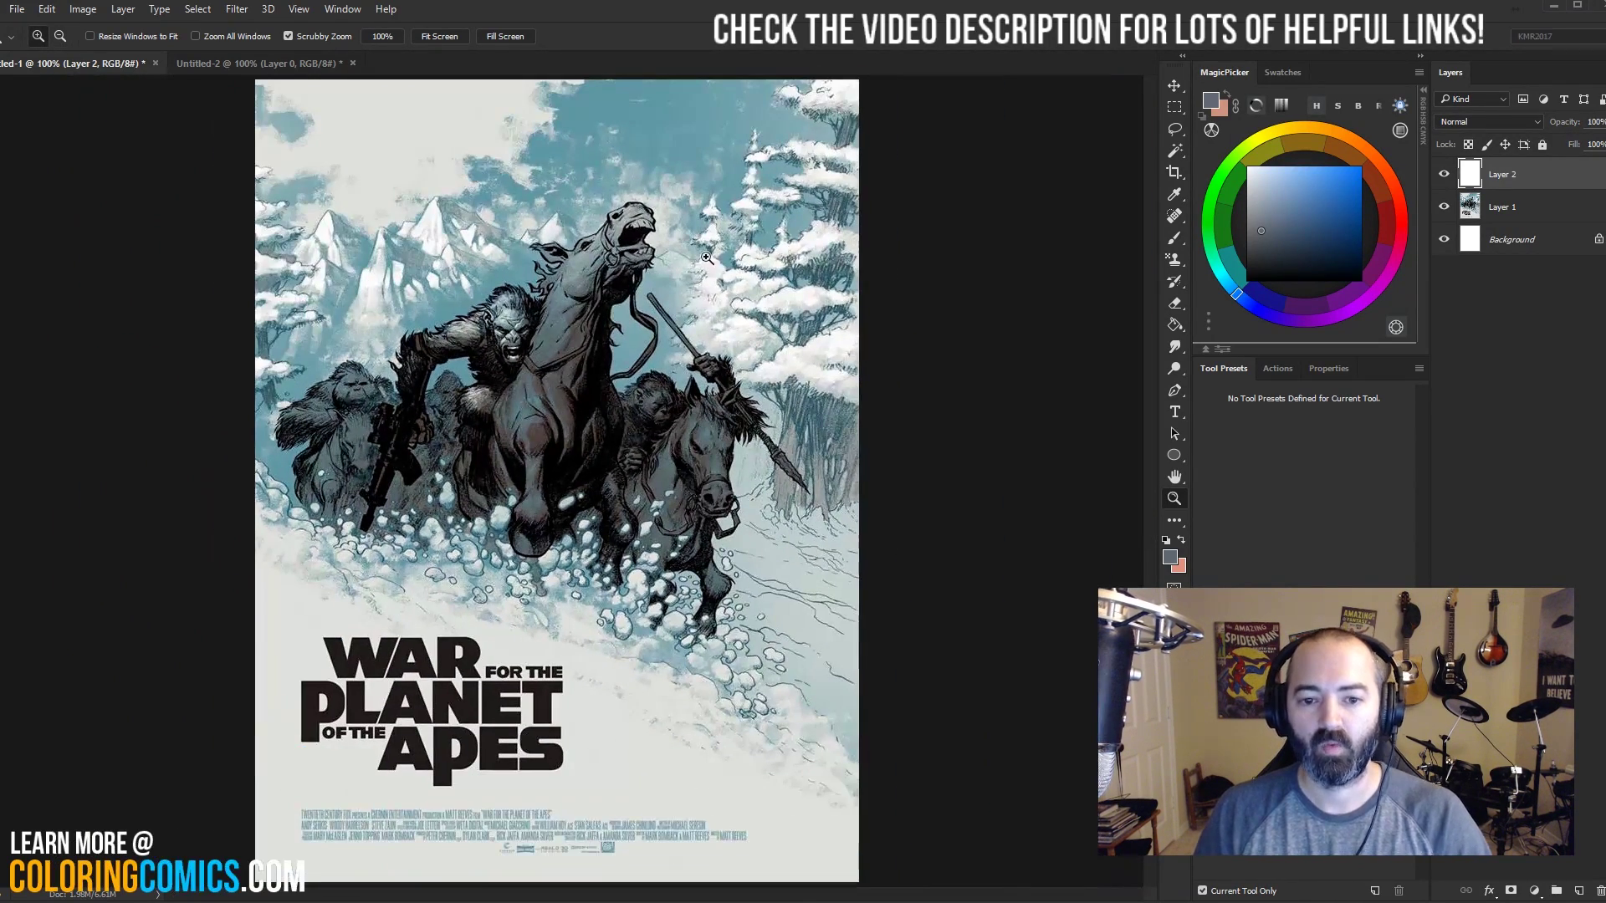
key(b)
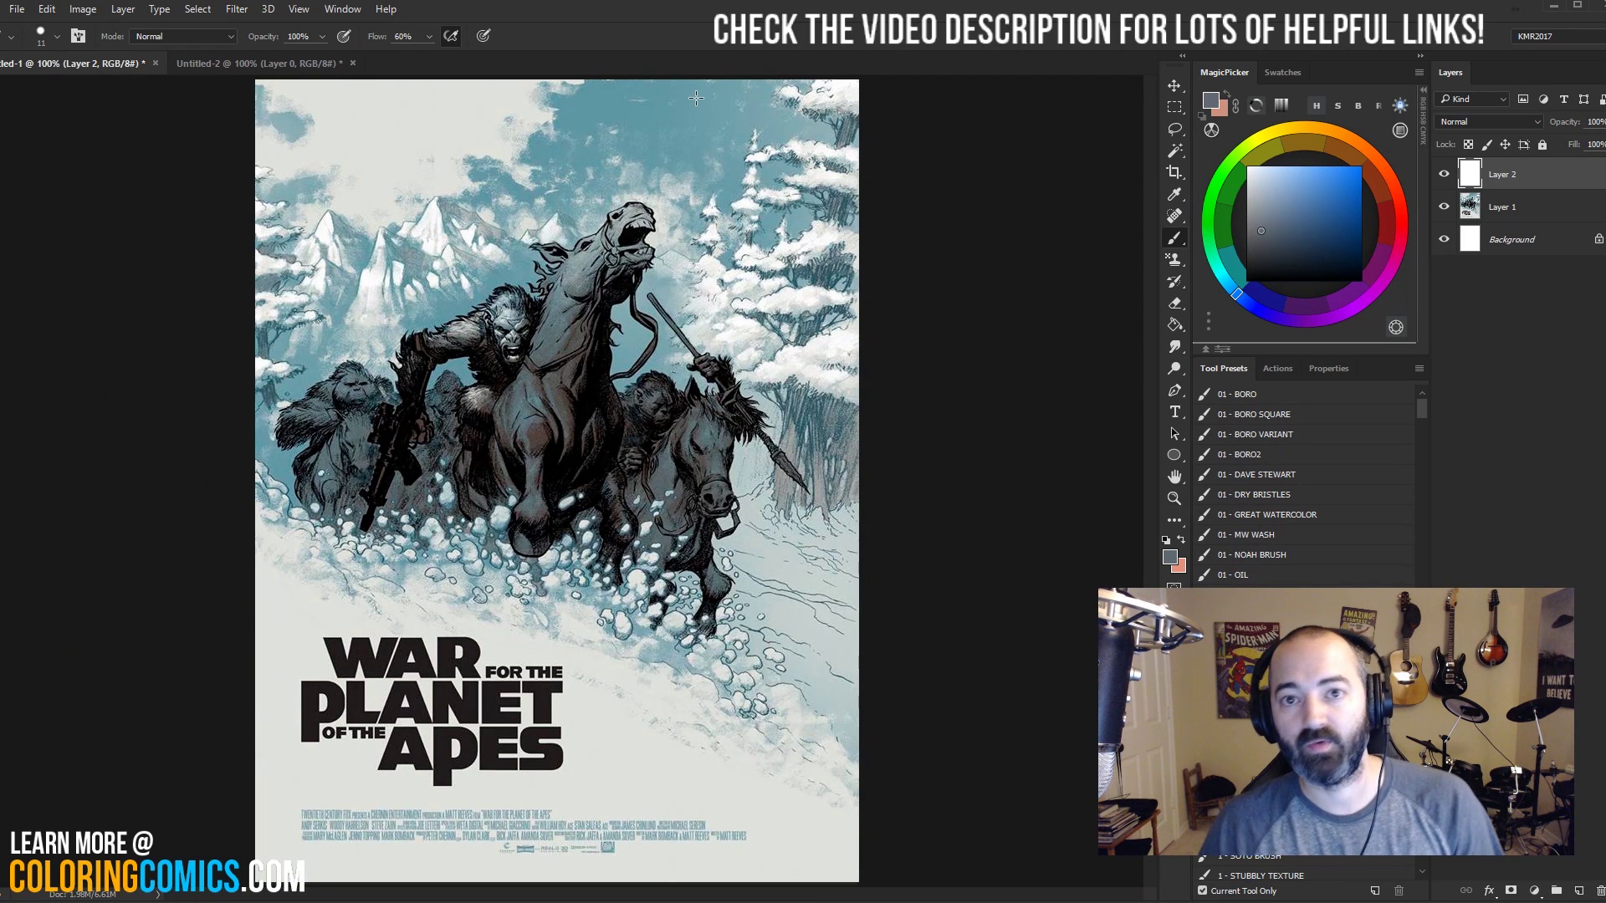
click(1331, 220)
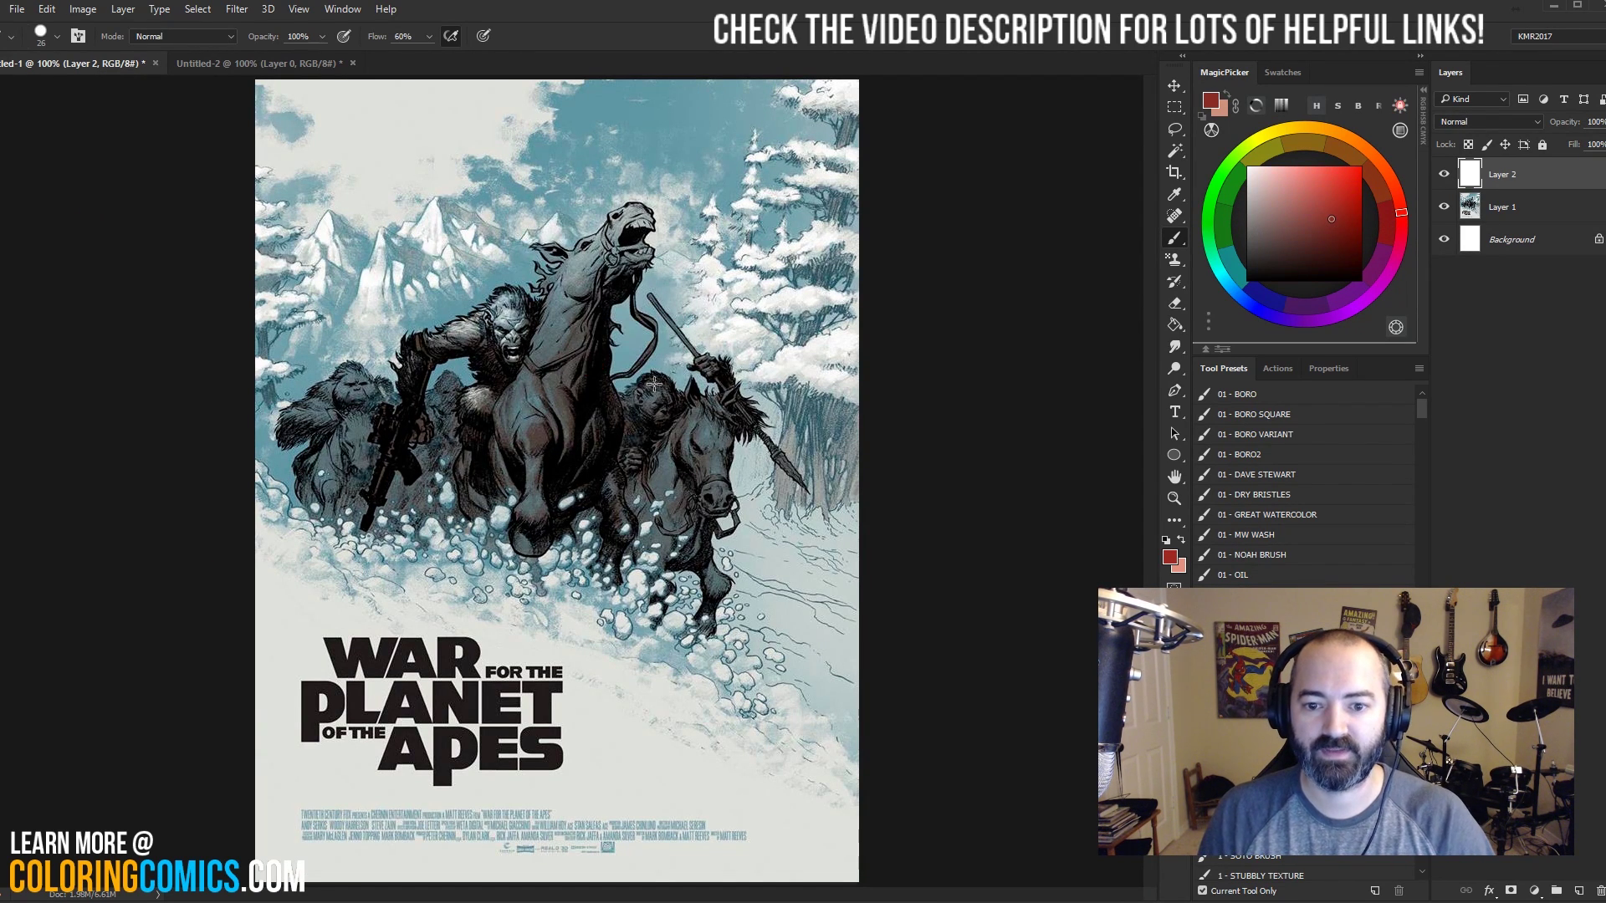
drag(657, 378, 658, 412)
drag(451, 374, 443, 393)
mouse_move(343, 355)
mouse_down()
mouse_move(371, 465)
mouse_move(339, 360)
mouse_up()
Undo the red patches over the background apes.
key(ctrl+alt+z)
key(ctrl+alt+z)
key(ctrl+alt+z)
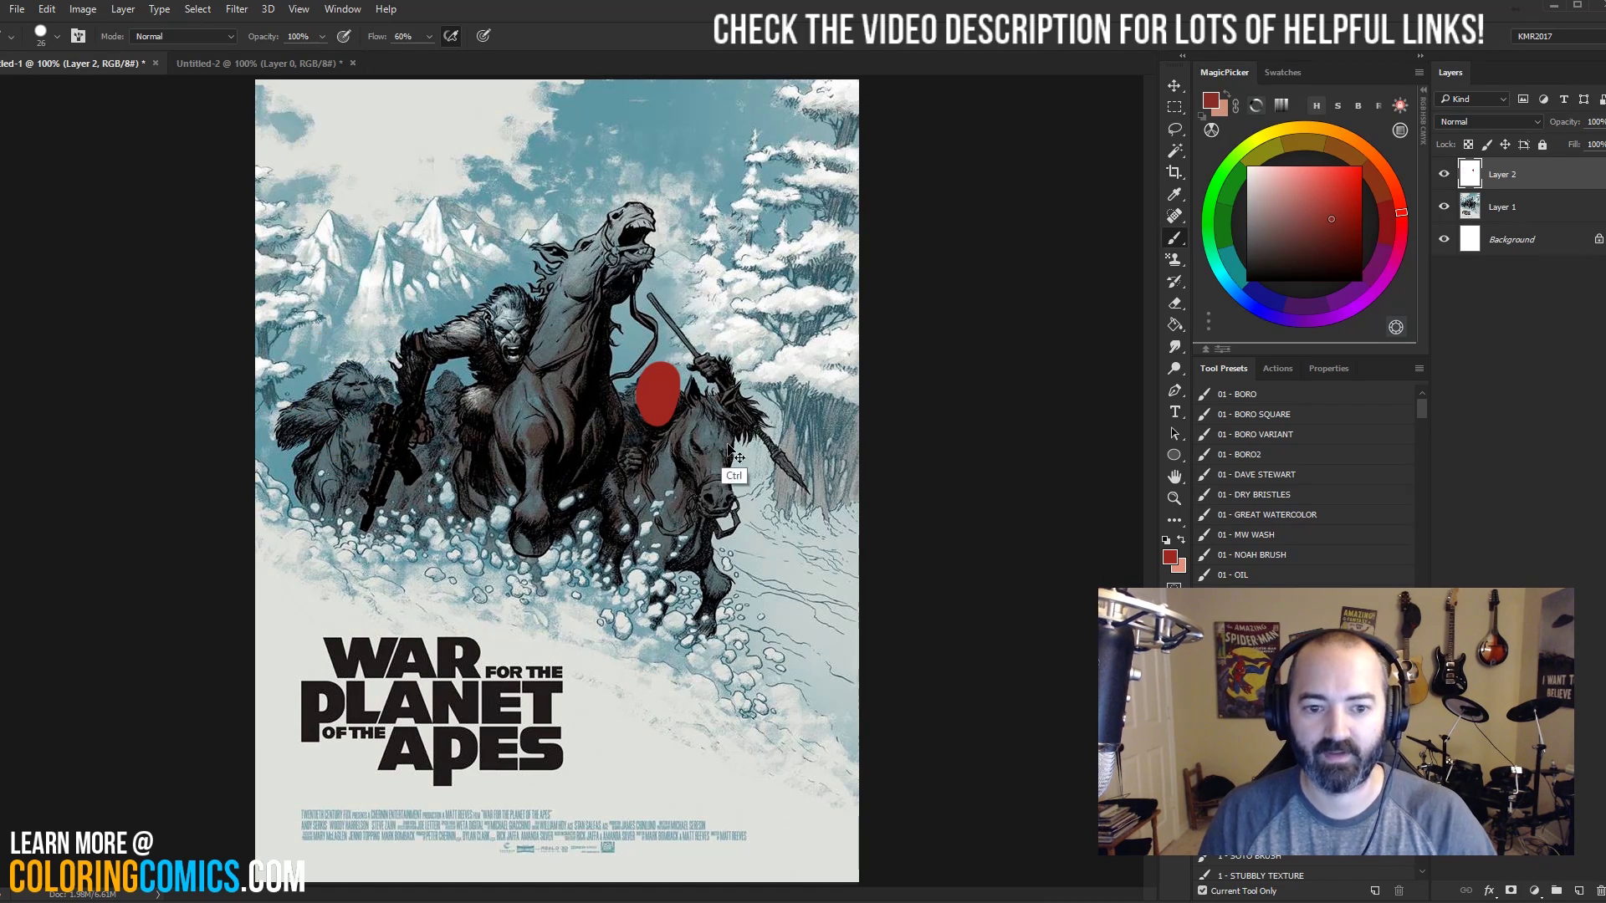
key(ctrl+alt+z)
Sample the pale blue around the far-left ape, try a thin brush stroke around the lead ape's head, and undo it.
key(z)
click(579, 422)
mouse_move(563, 469)
mouse_down()
mouse_move(706, 513)
mouse_move(696, 490)
mouse_up()
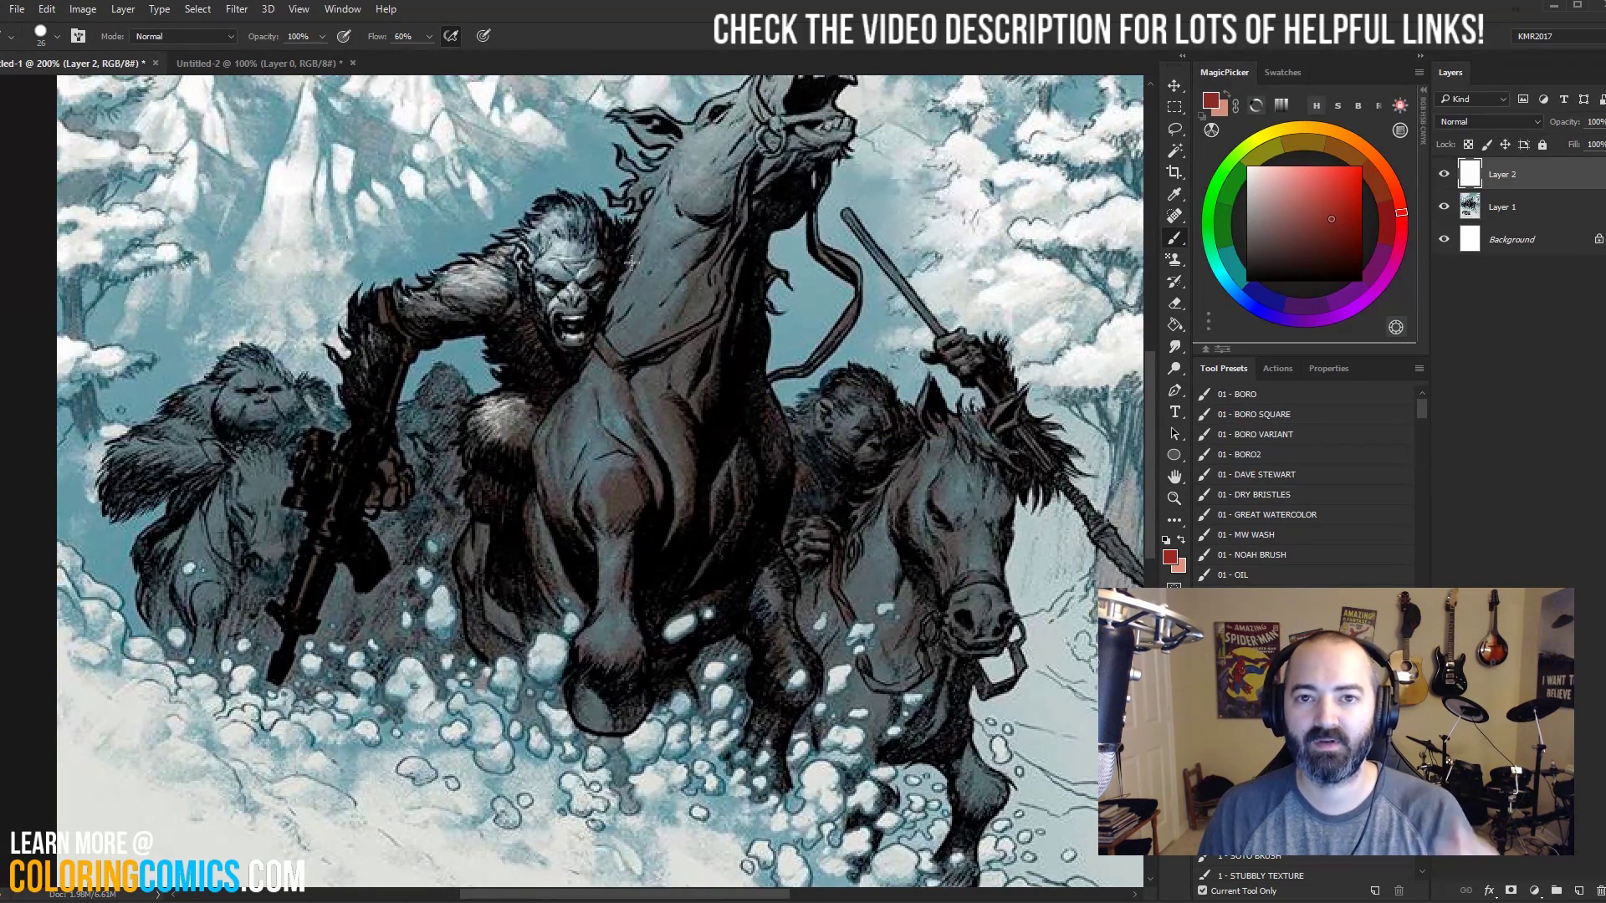
alt+click(255, 356)
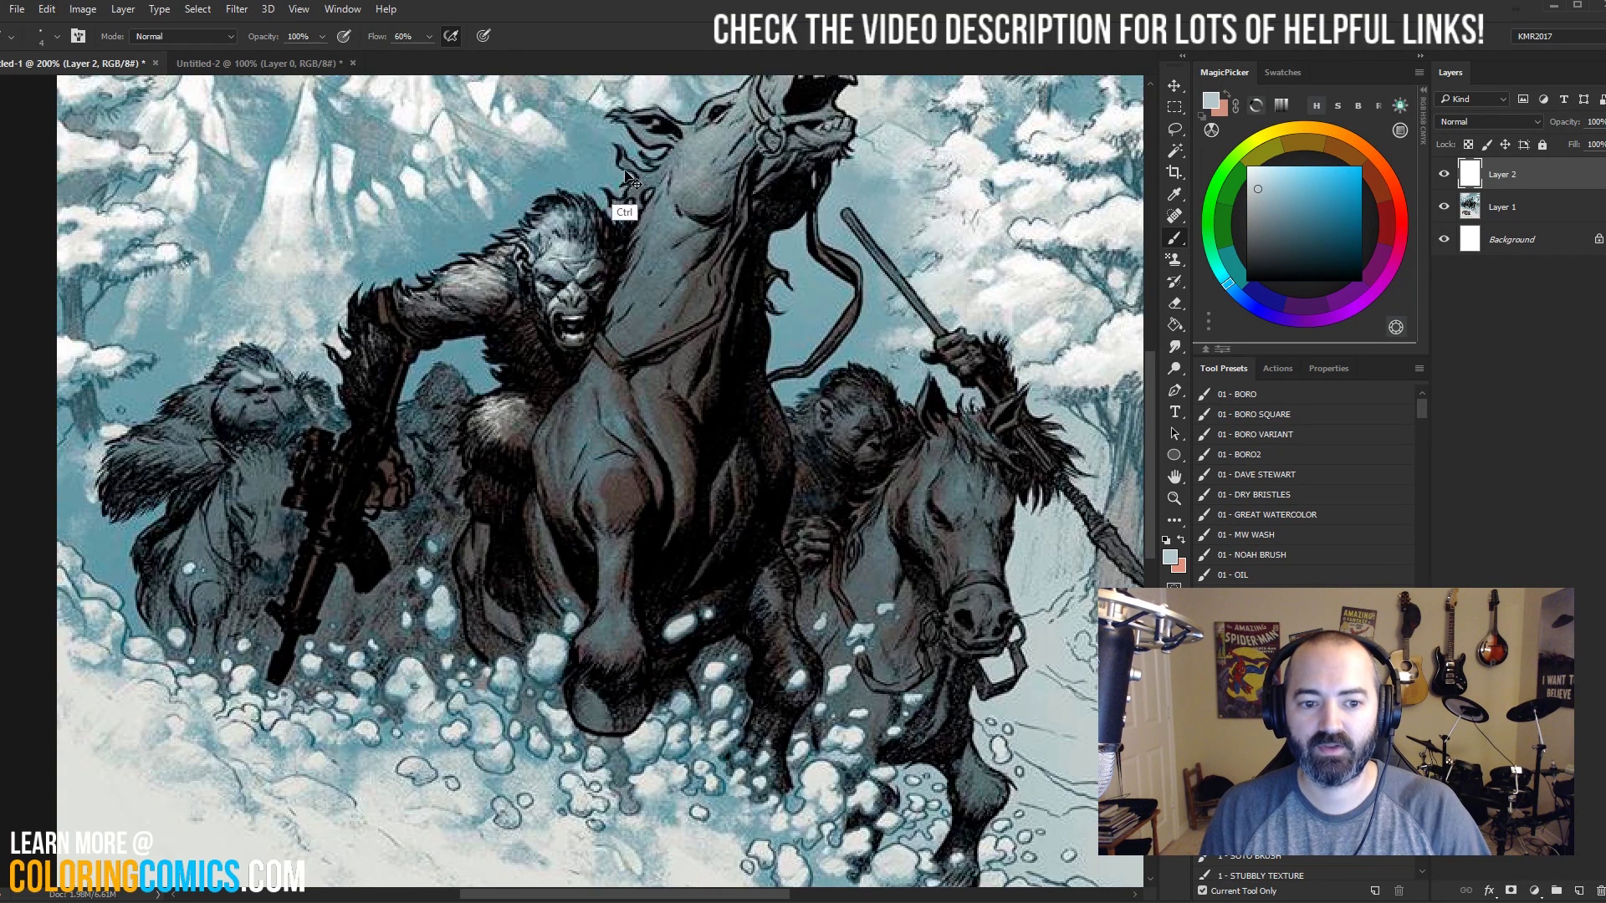
mouse_move(607, 201)
mouse_down()
mouse_move(529, 214)
mouse_move(519, 265)
mouse_up()
key(ctrl+z)
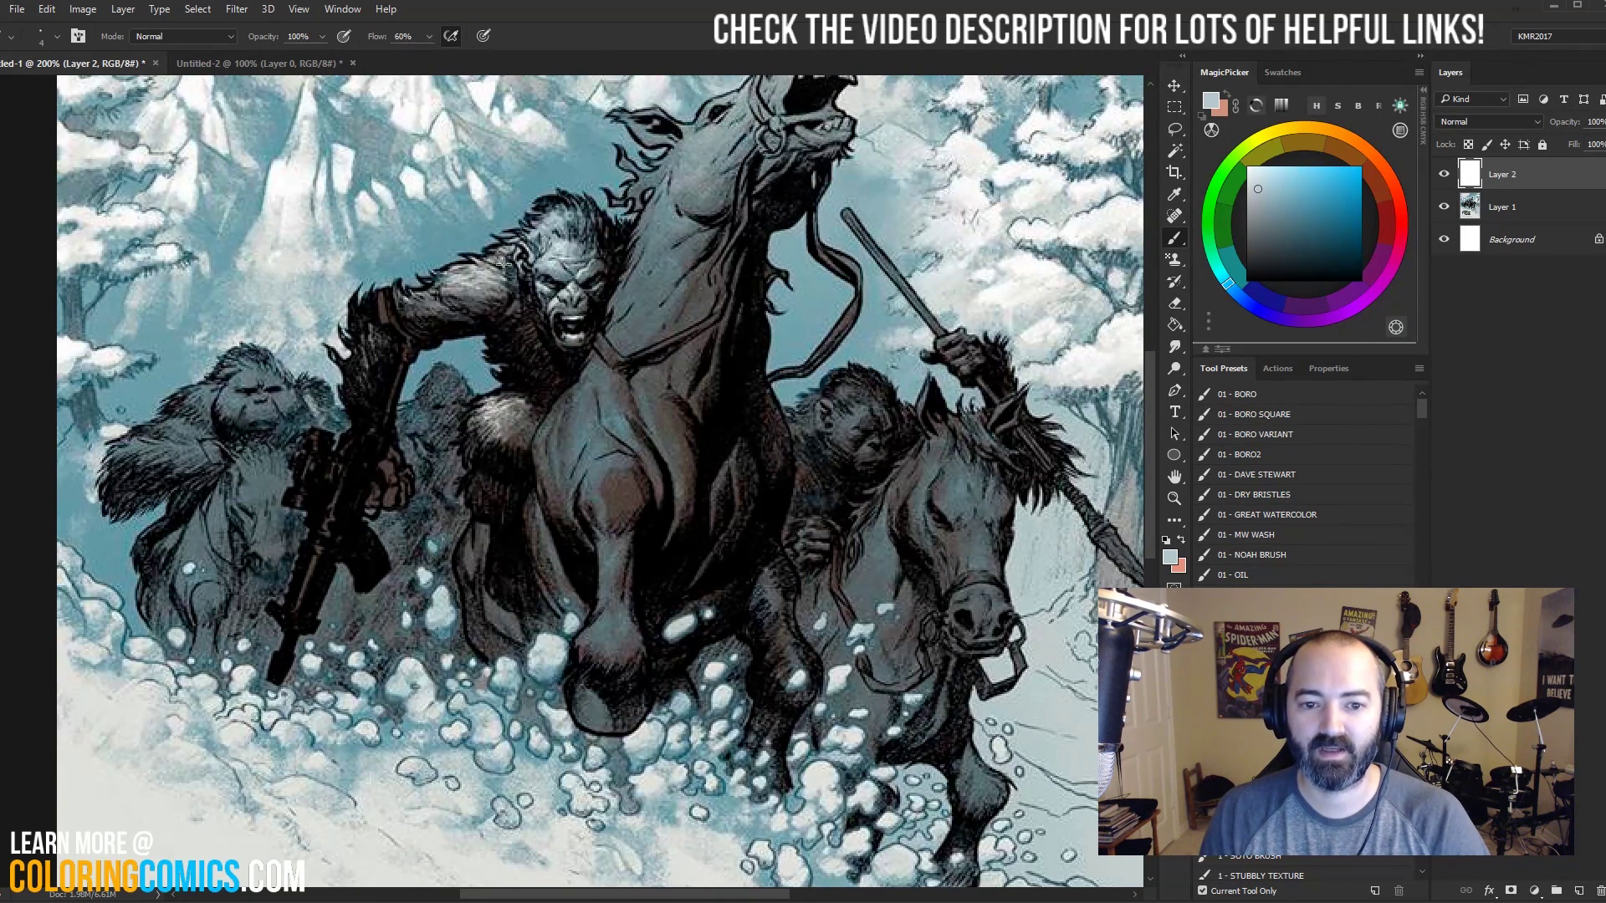
Draw a thin bright red circle around the lead ape's head and shoulders on Layer 2.
click(1373, 216)
click(1349, 177)
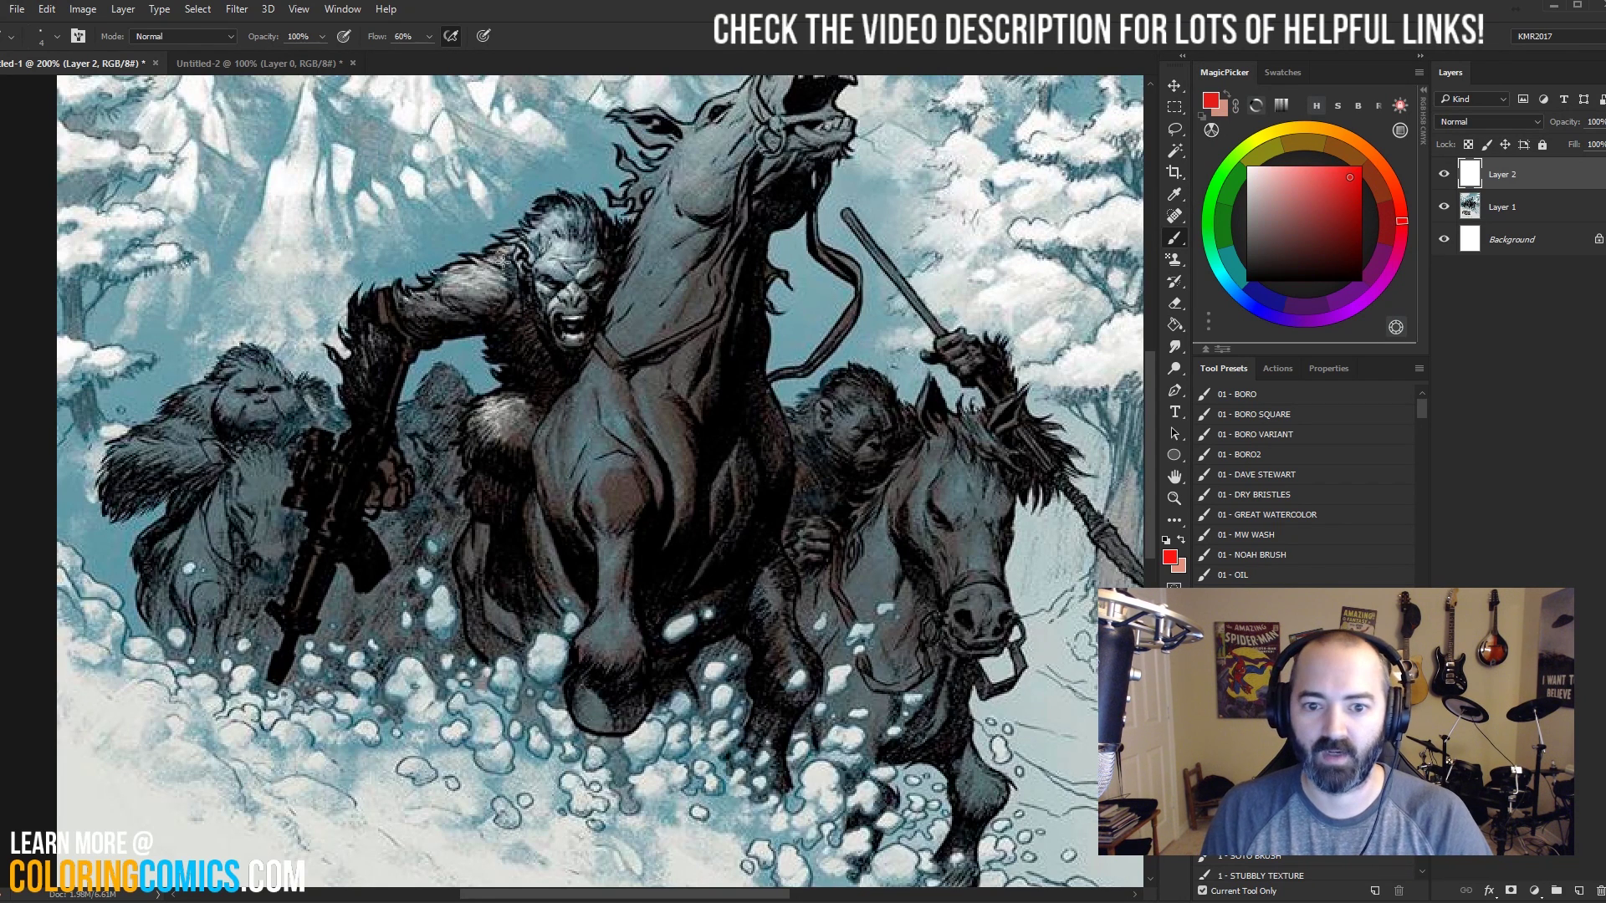
drag(590, 196, 488, 219)
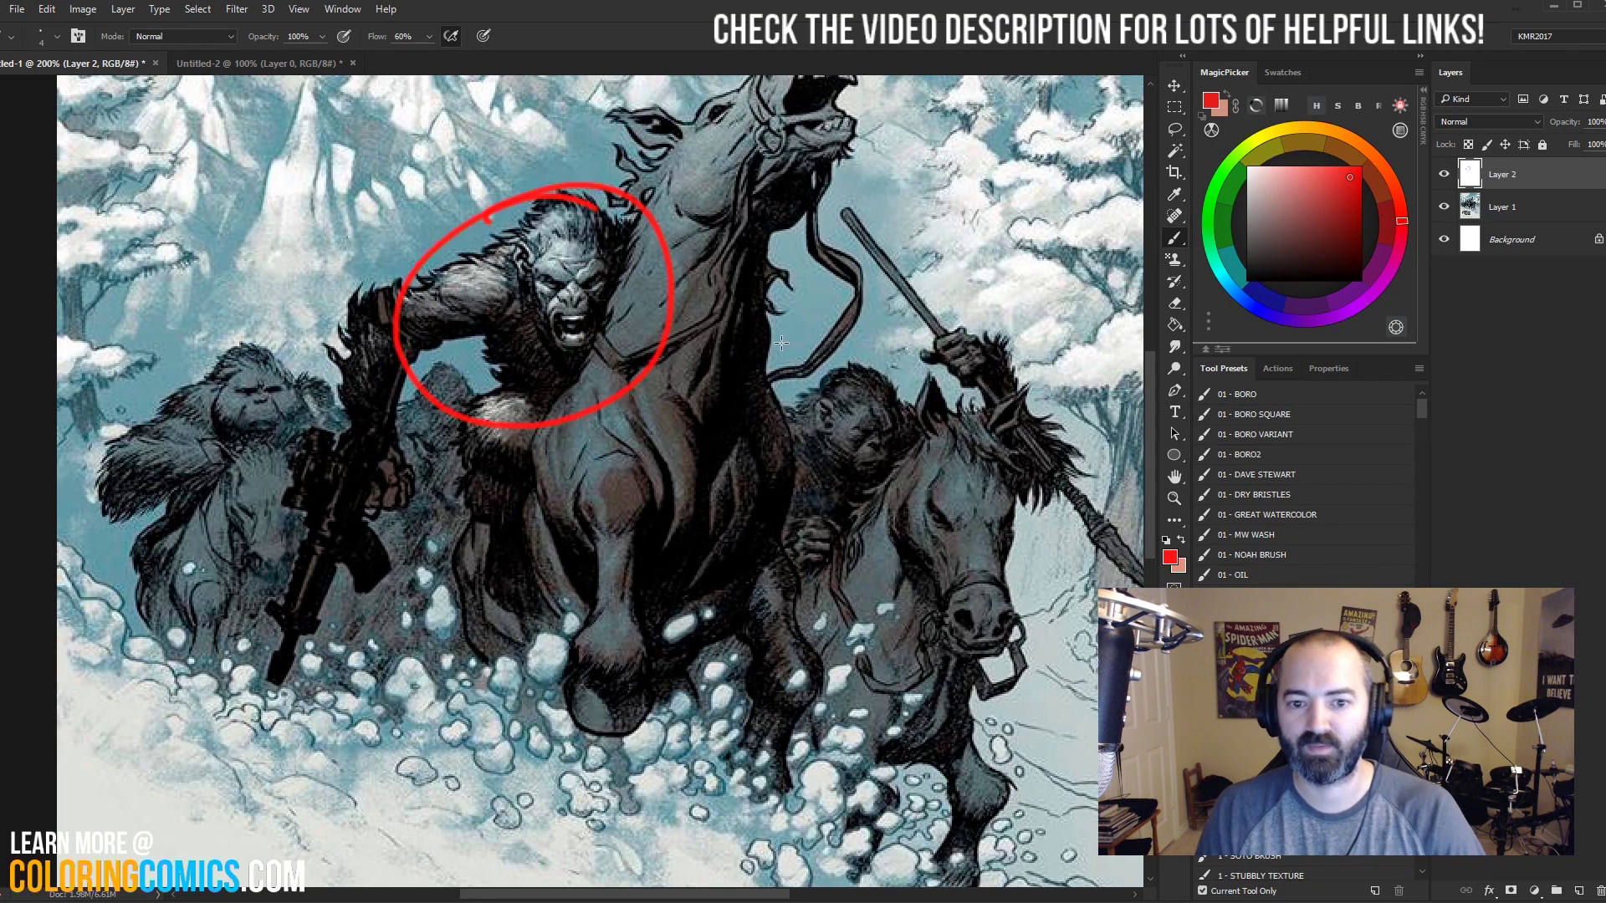
Undo the red circle around the lead ape, with the full poster in view.
click(1174, 498)
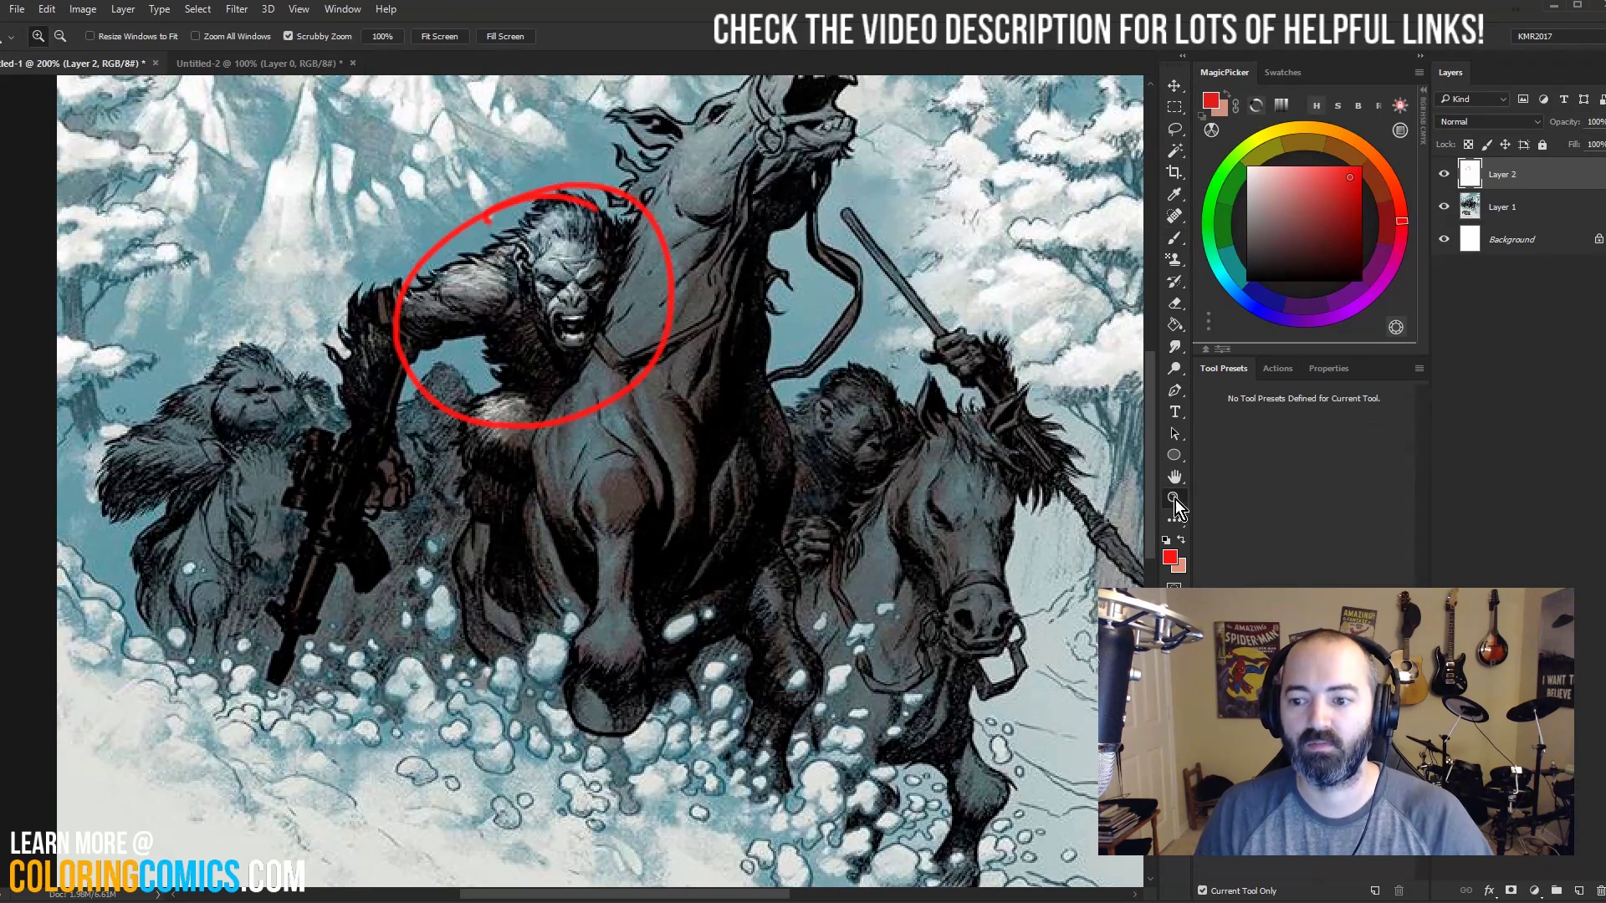
alt+click(735, 458)
key(ctrl+z)
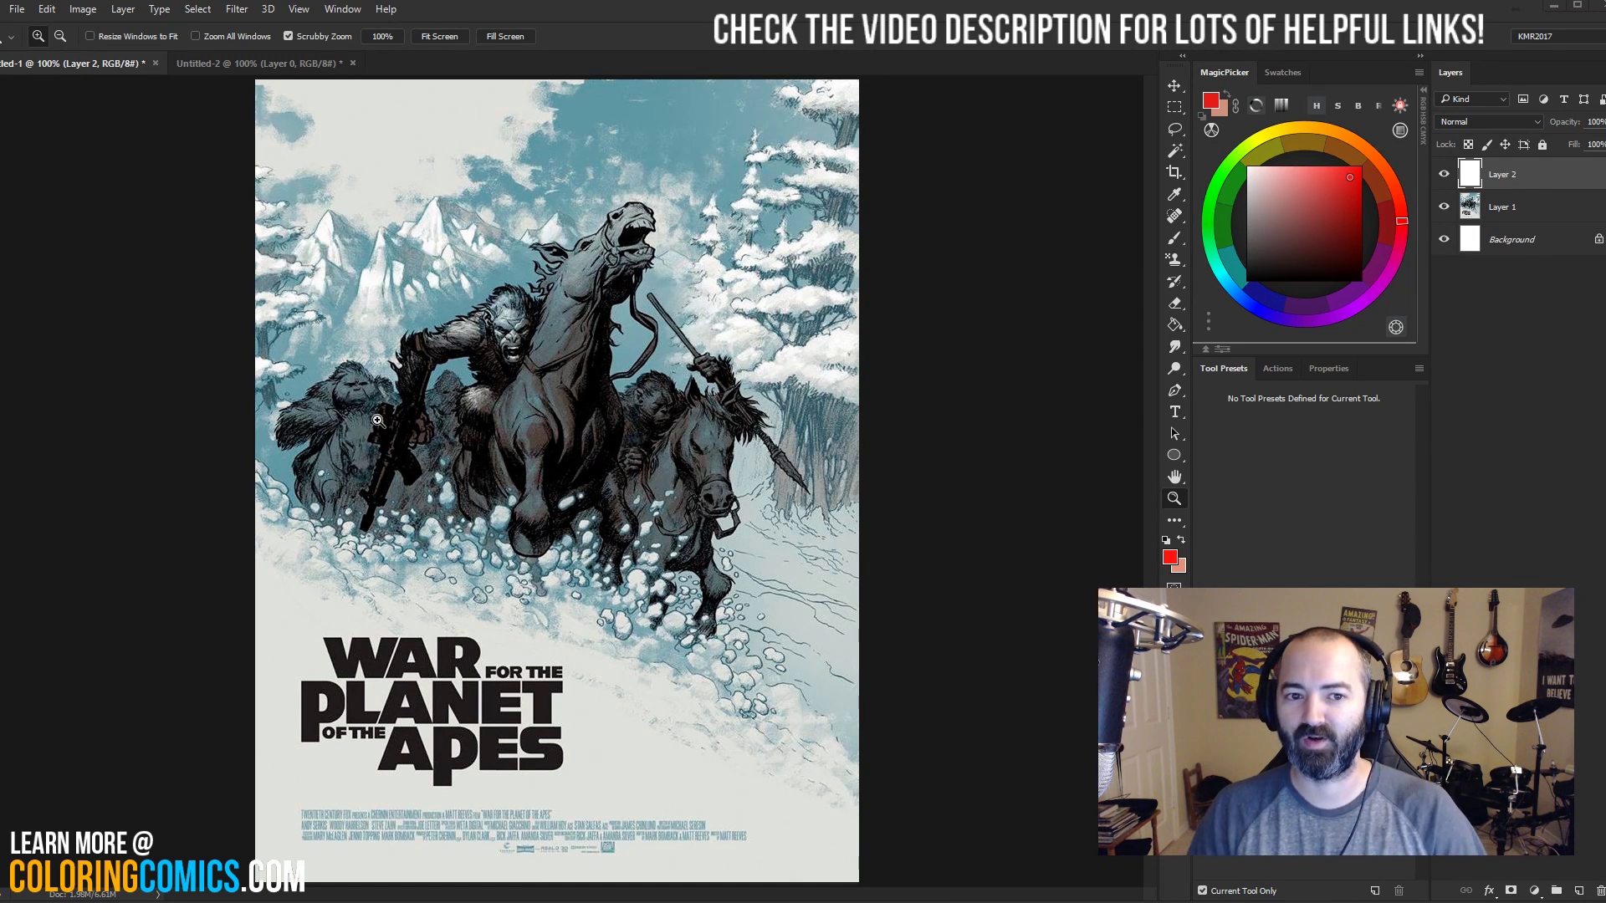
Sample the pale snow colour of the background trees and the blue-grey beside the lead horse's head with the Brush tool.
click(510, 385)
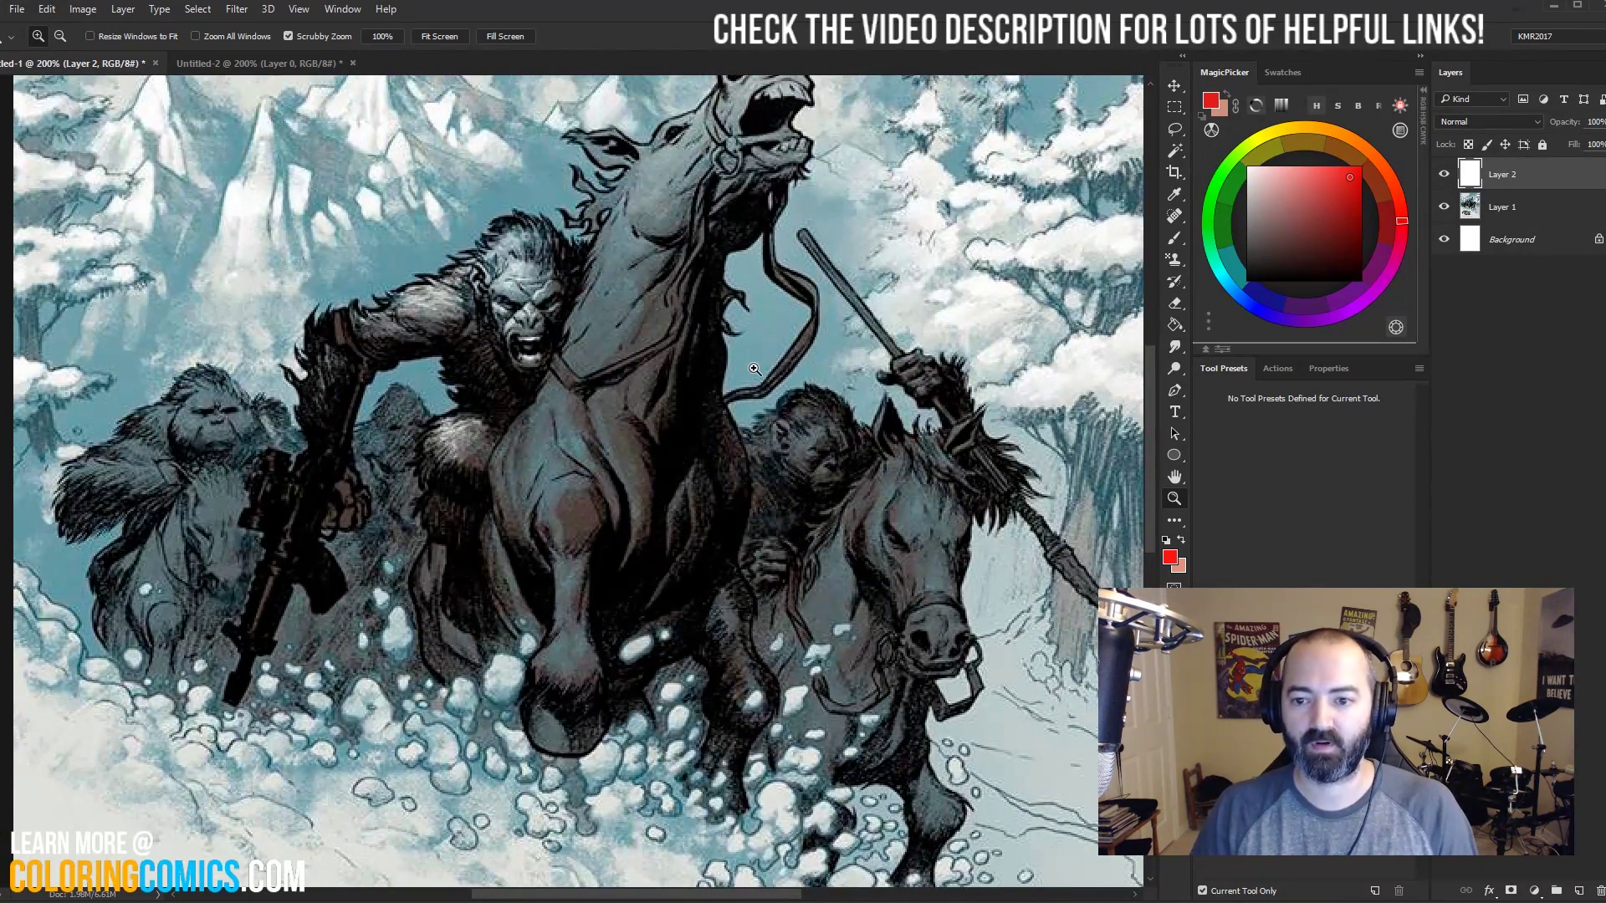
key(b)
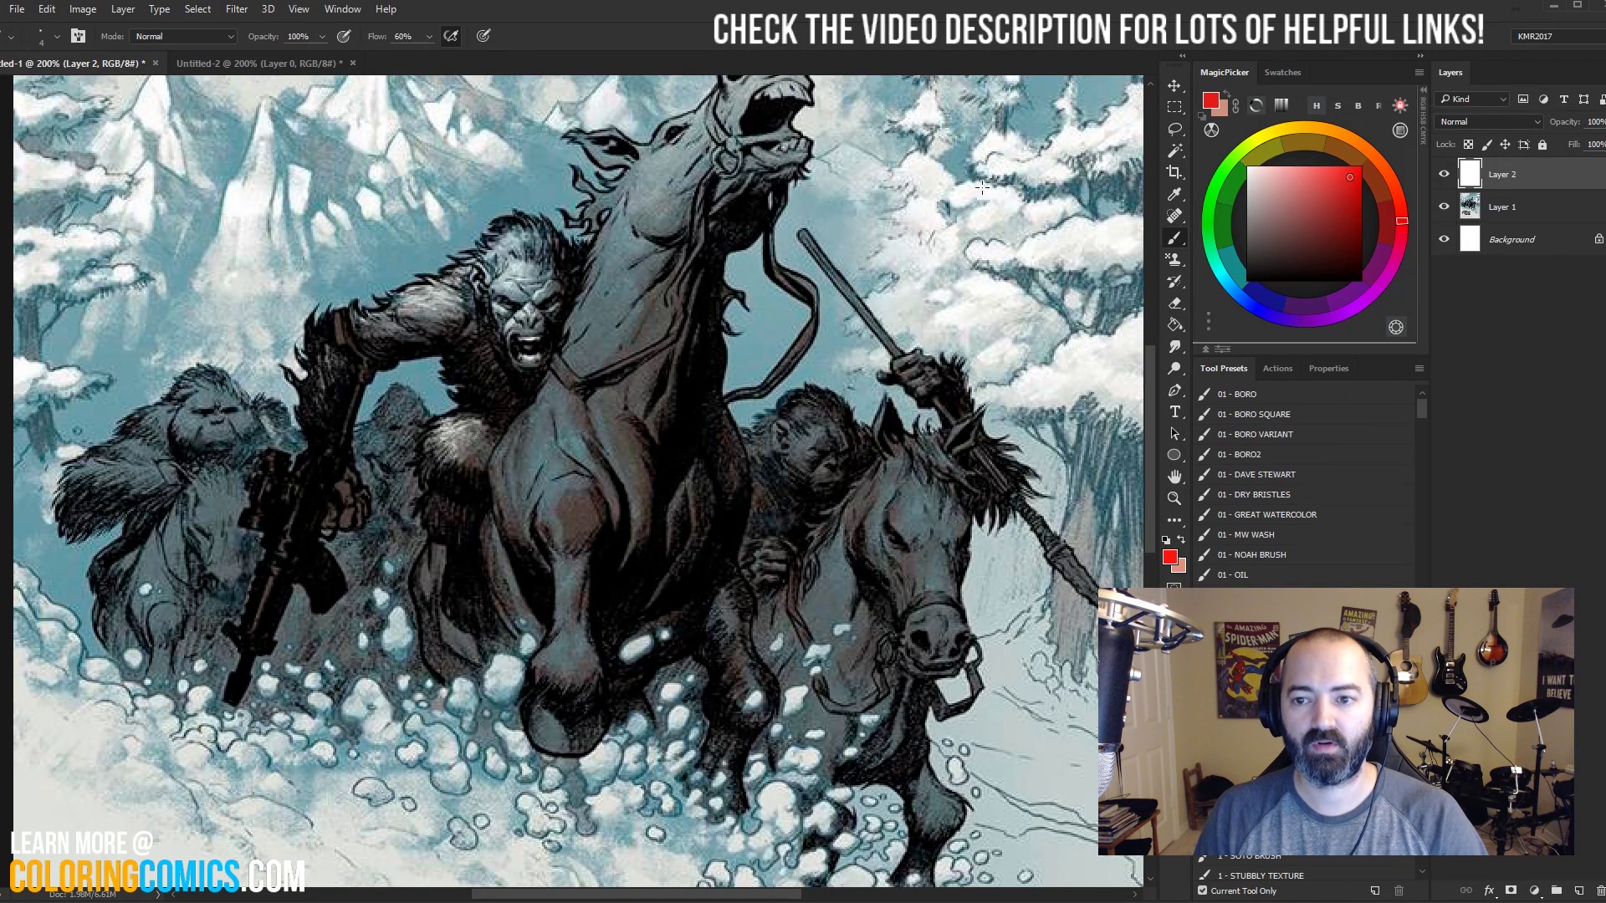
alt+click(962, 196)
alt+click(826, 221)
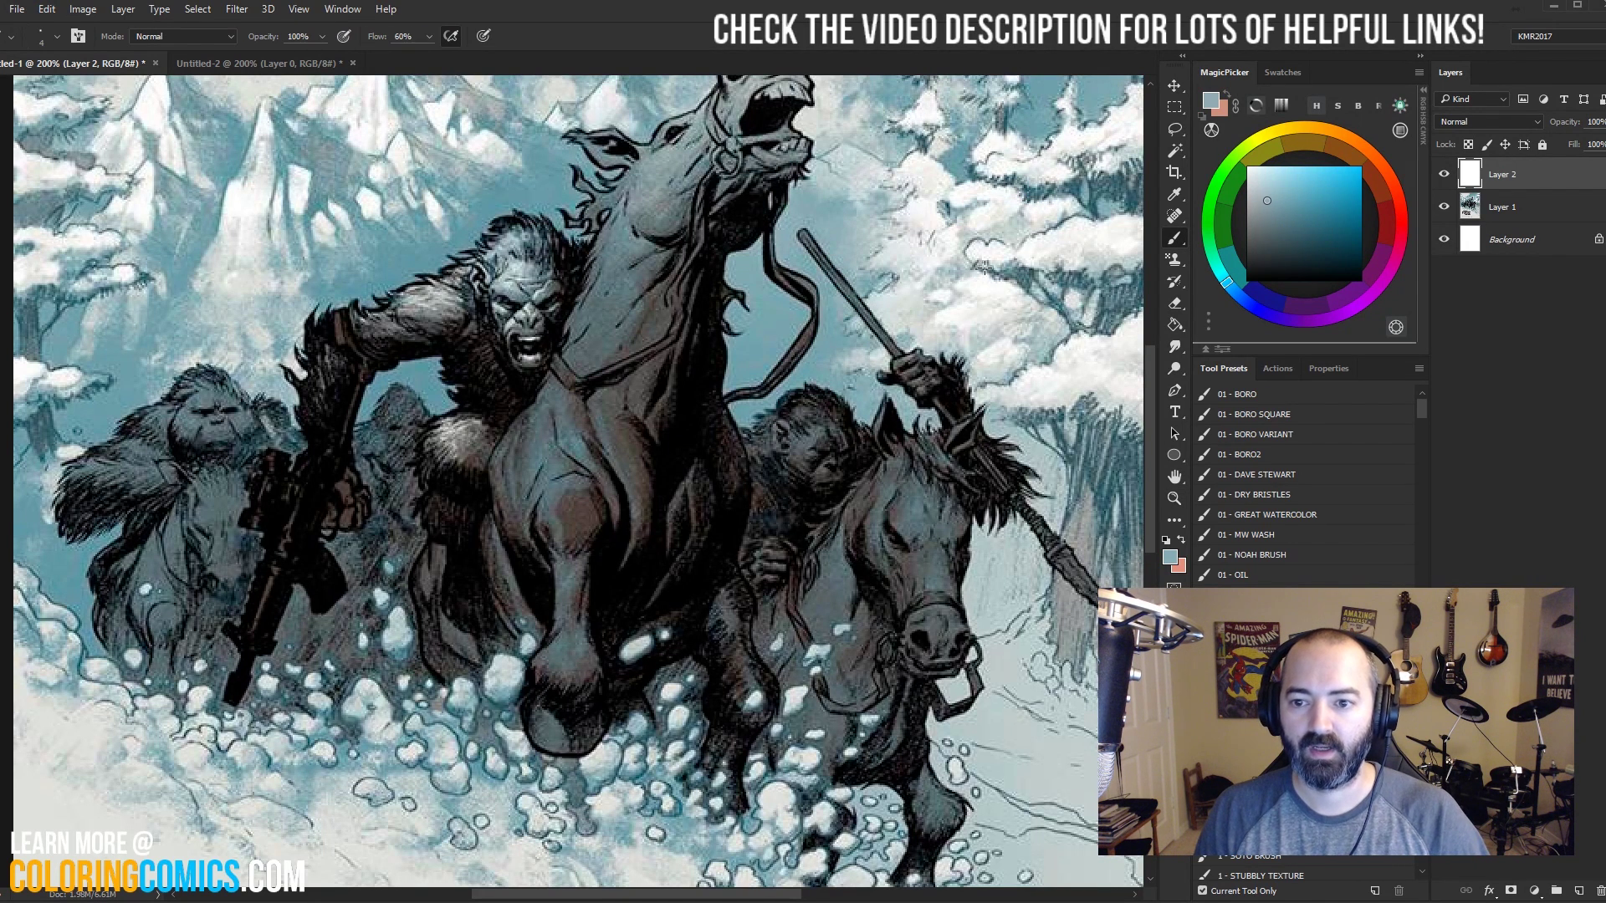
Sample the brownish tones on the lead horse's chest several times, ending on a muted reddish brown as the foreground colour.
alt+click(573, 512)
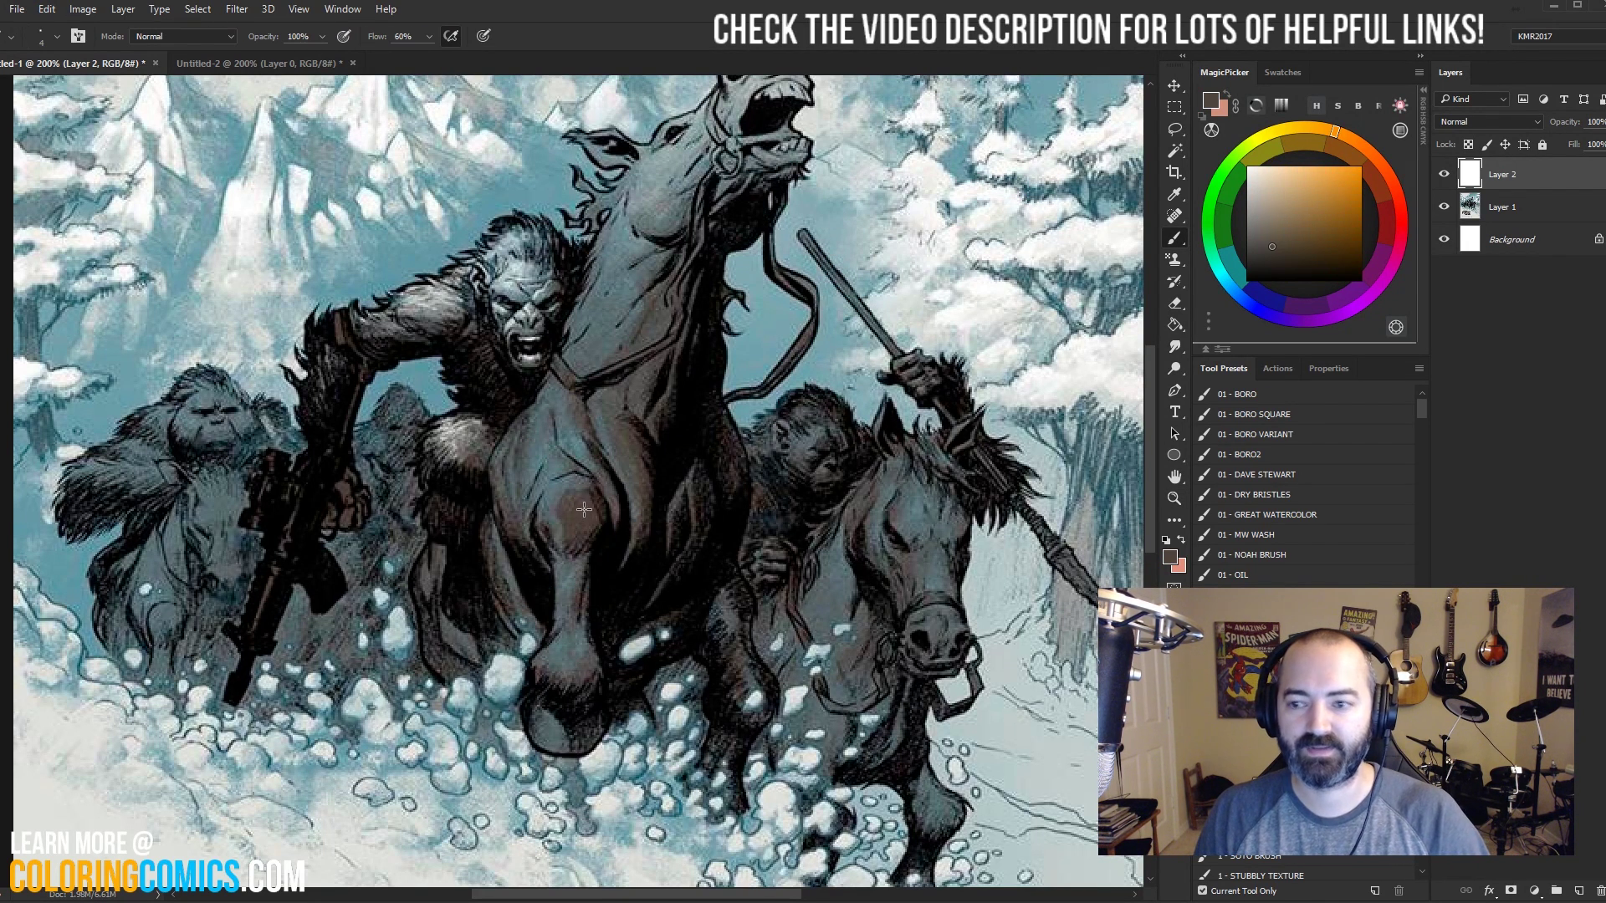
alt+click(575, 516)
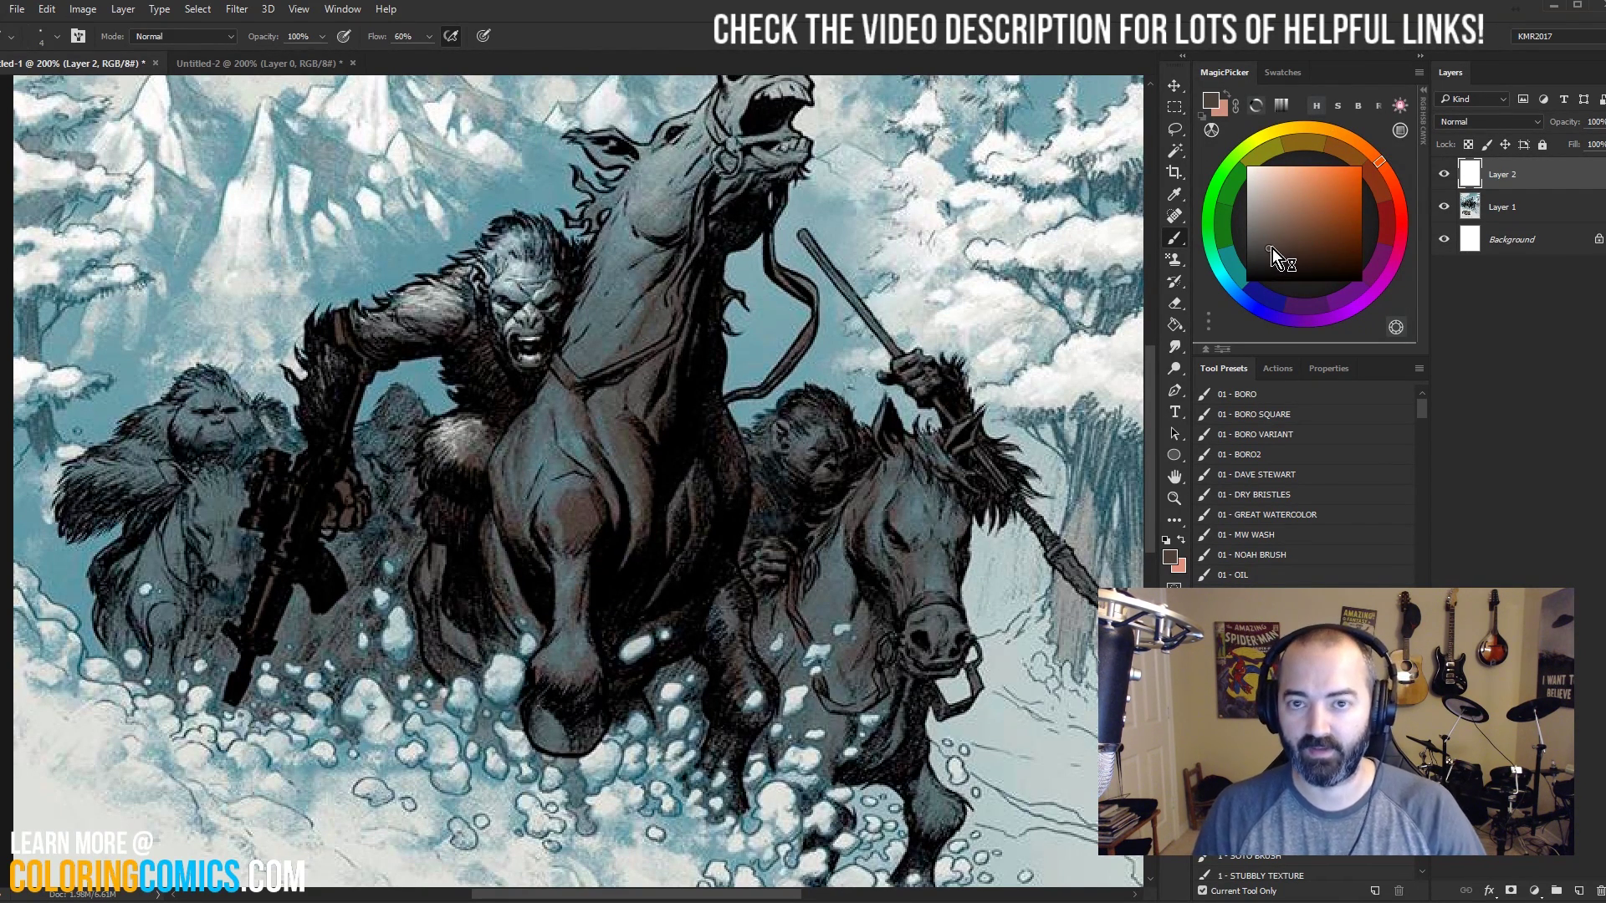
click(1174, 237)
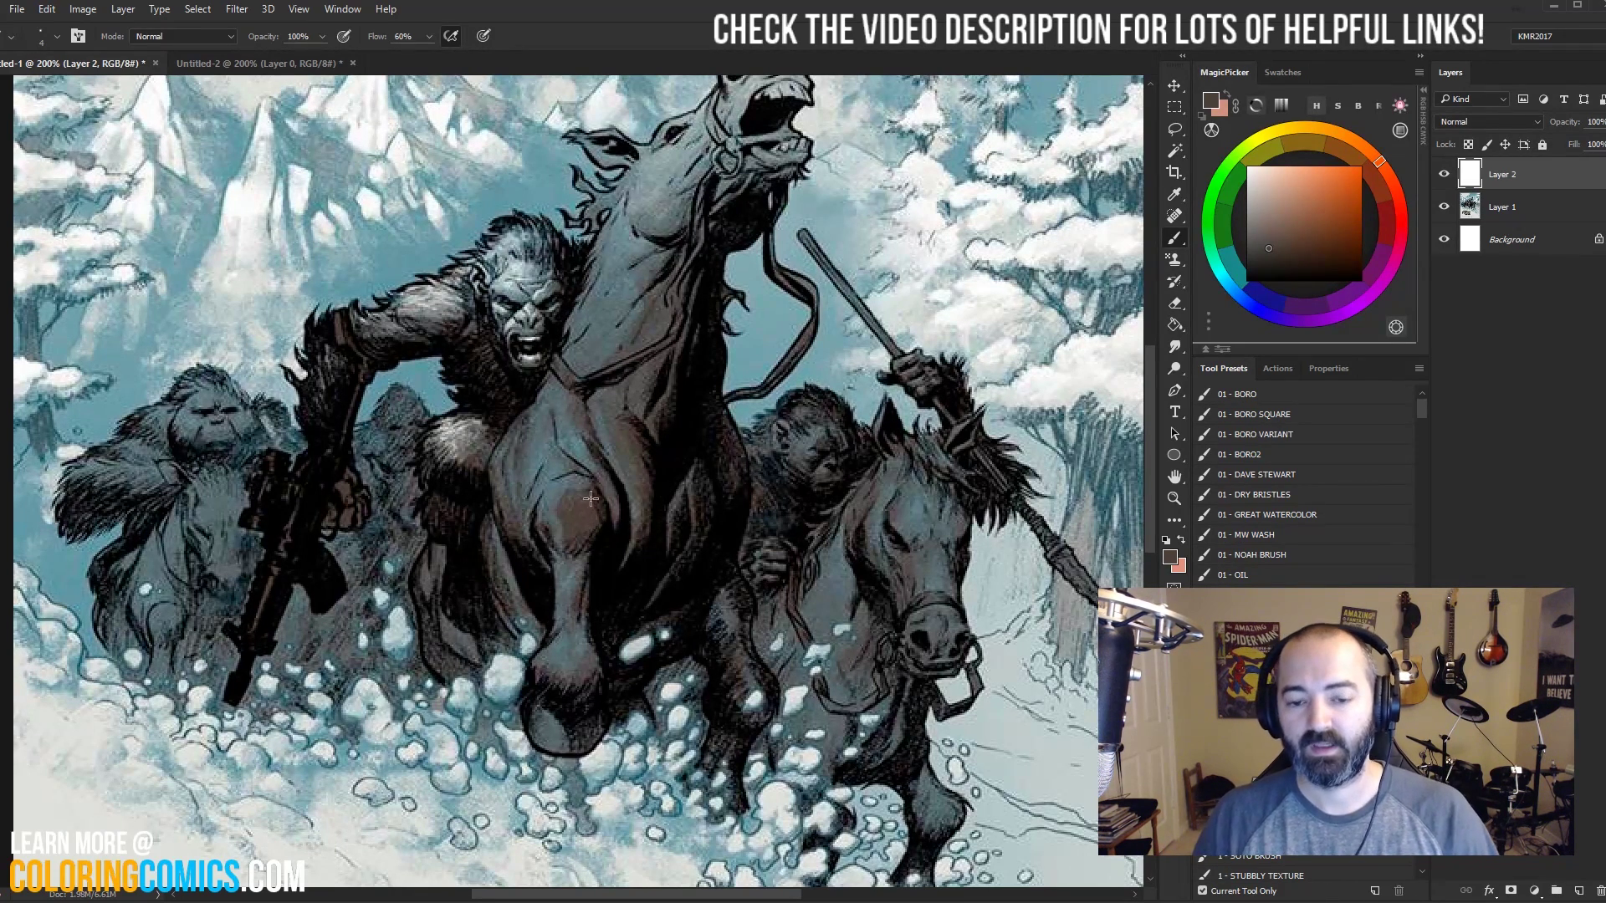
alt+click(573, 513)
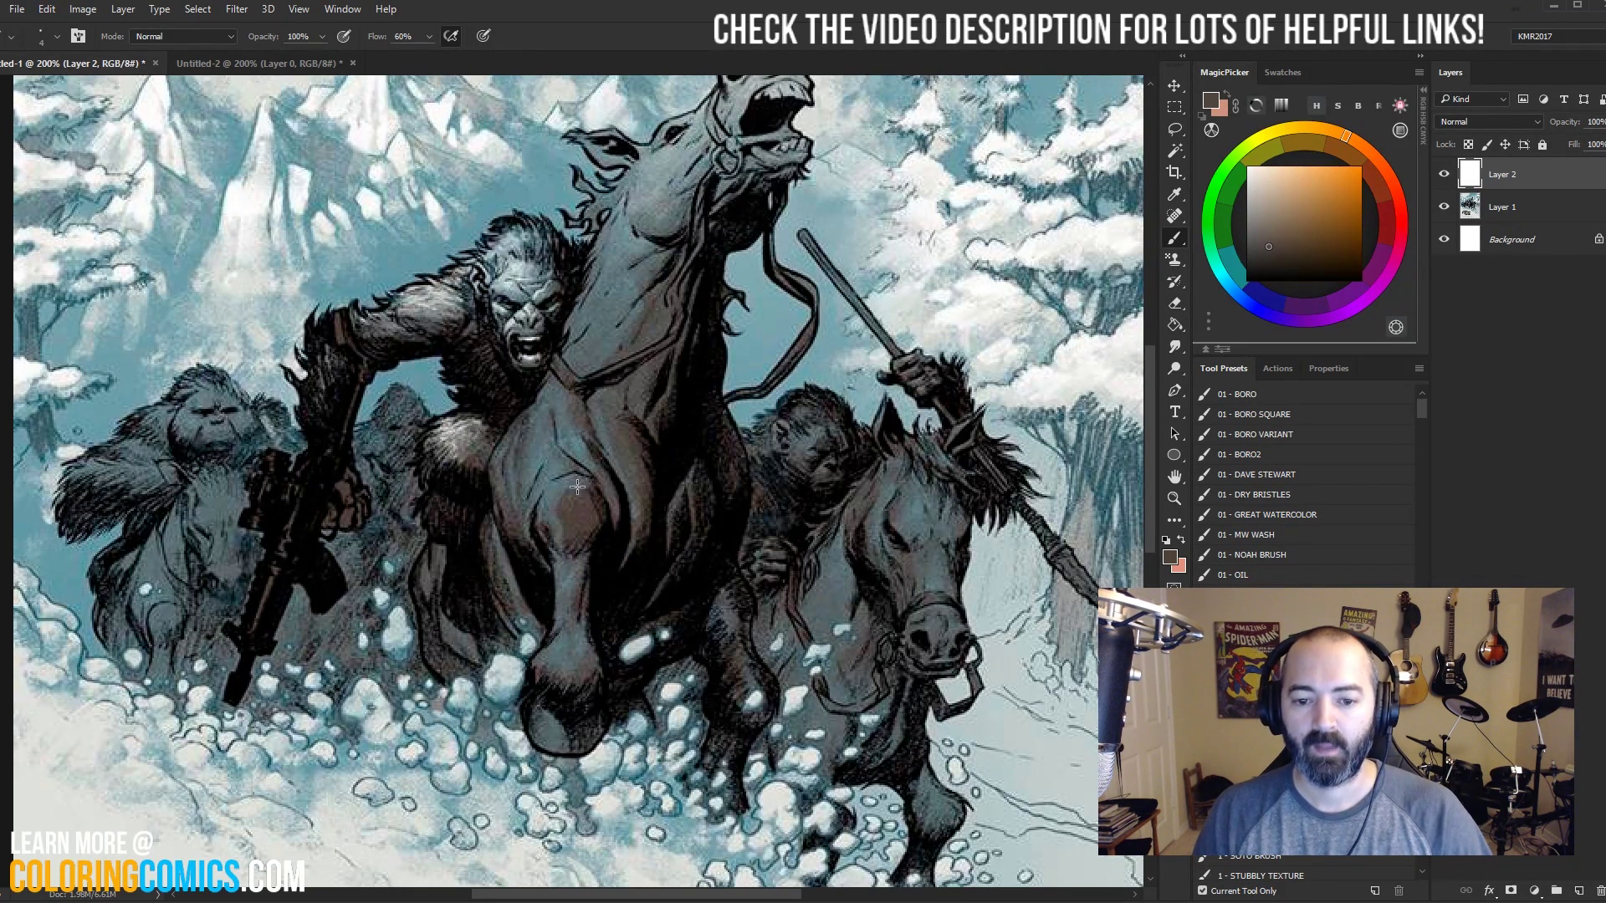
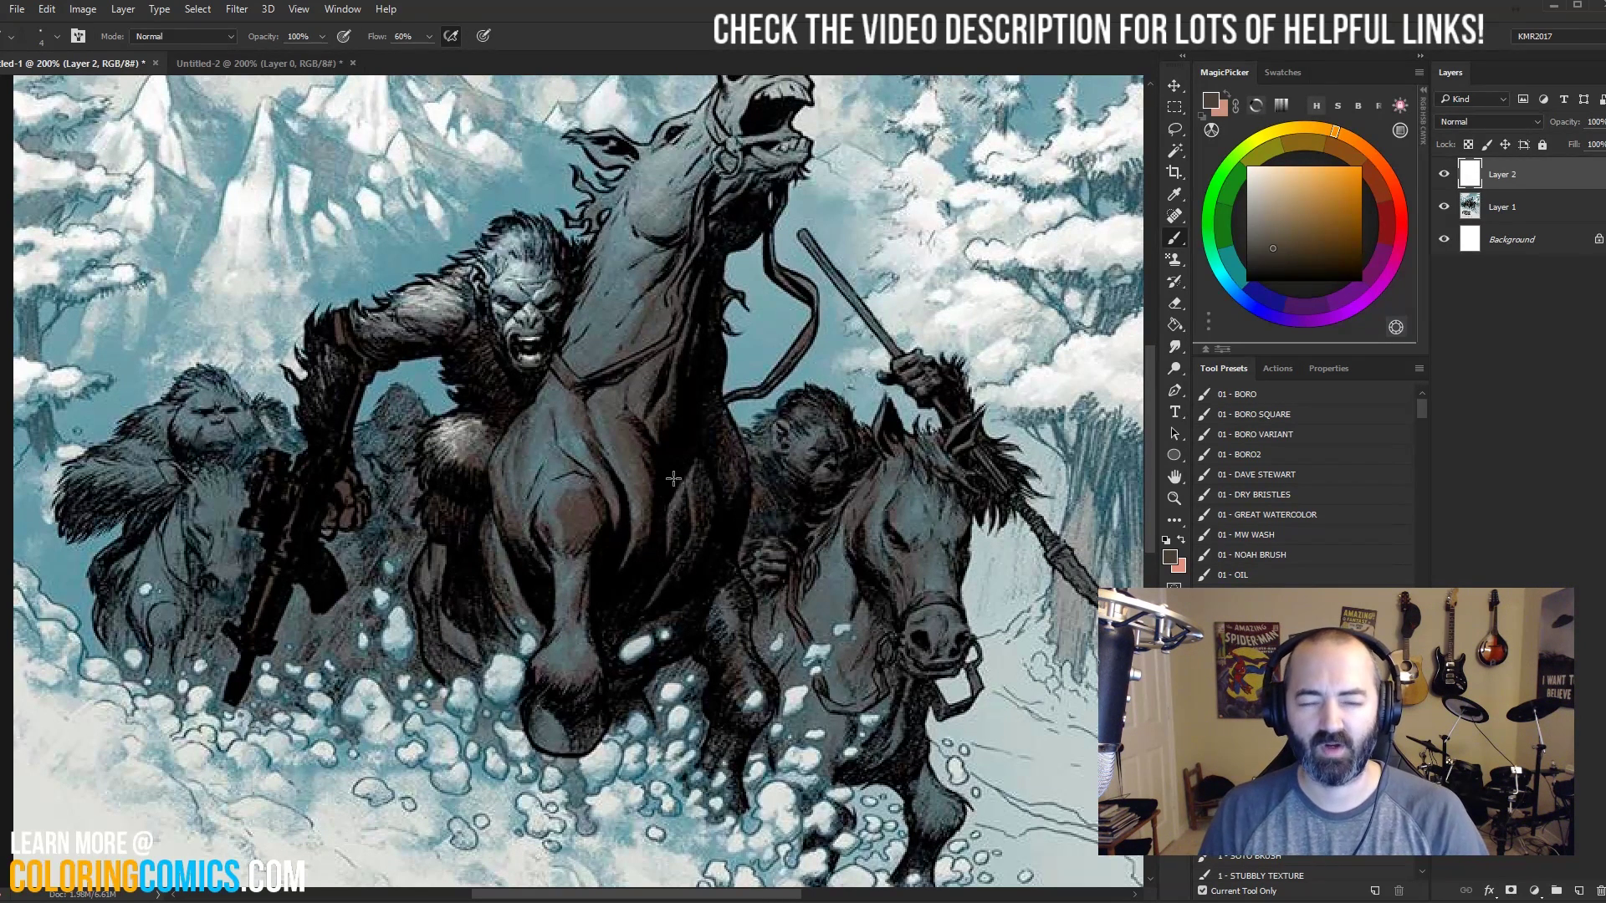
alt+click(570, 491)
alt+click(574, 518)
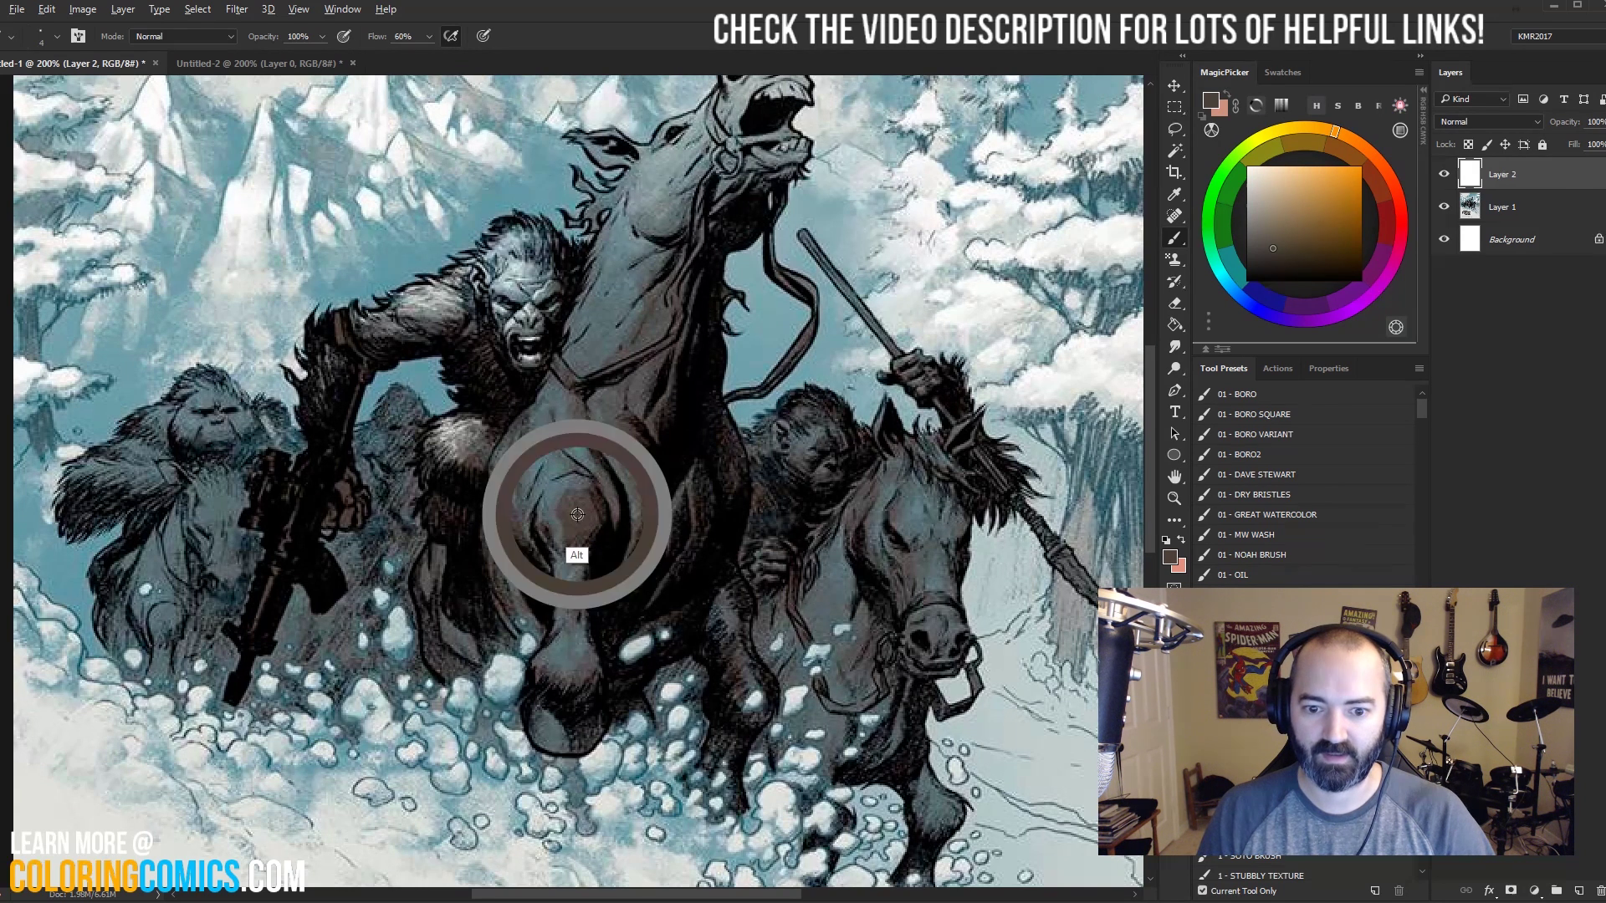
alt+click(581, 516)
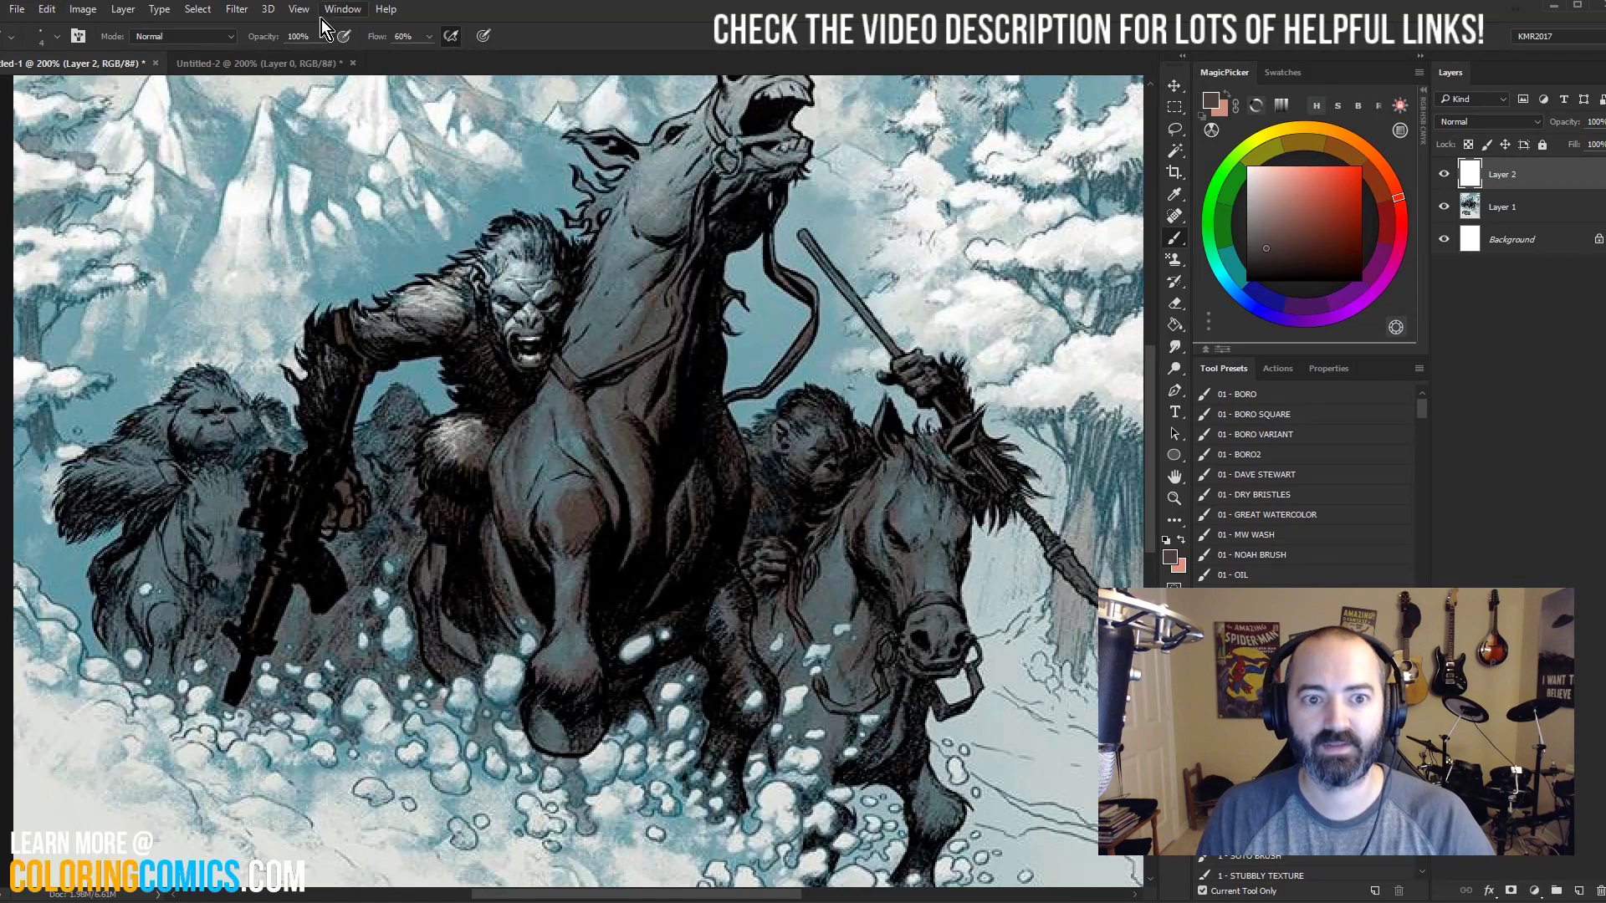
Paint a solid oval patch of the sampled greyish brown over the orange area of Layer 0 in the Untitled-2 document.
click(287, 66)
key(shift+b)
mouse_move(681, 383)
mouse_down()
mouse_move(831, 323)
mouse_move(756, 354)
mouse_move(767, 323)
mouse_up()
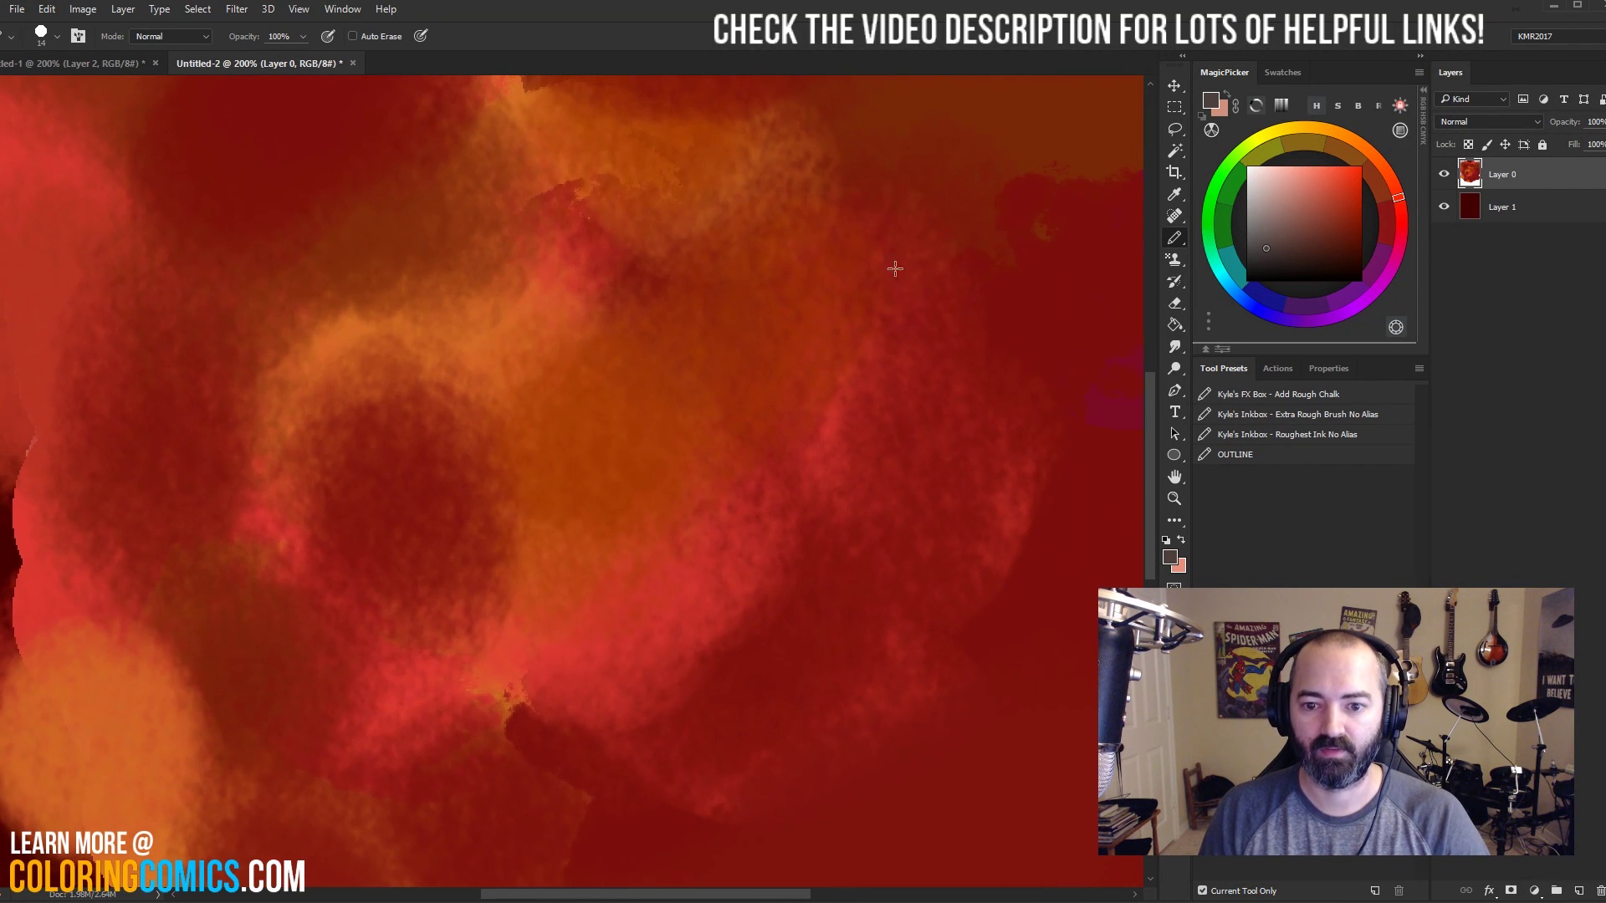
mouse_move(638, 466)
mouse_down()
mouse_move(624, 455)
mouse_move(679, 453)
mouse_up()
mouse_move(568, 428)
mouse_down()
mouse_move(580, 474)
mouse_move(620, 412)
mouse_up()
click(1174, 498)
alt+click(1104, 464)
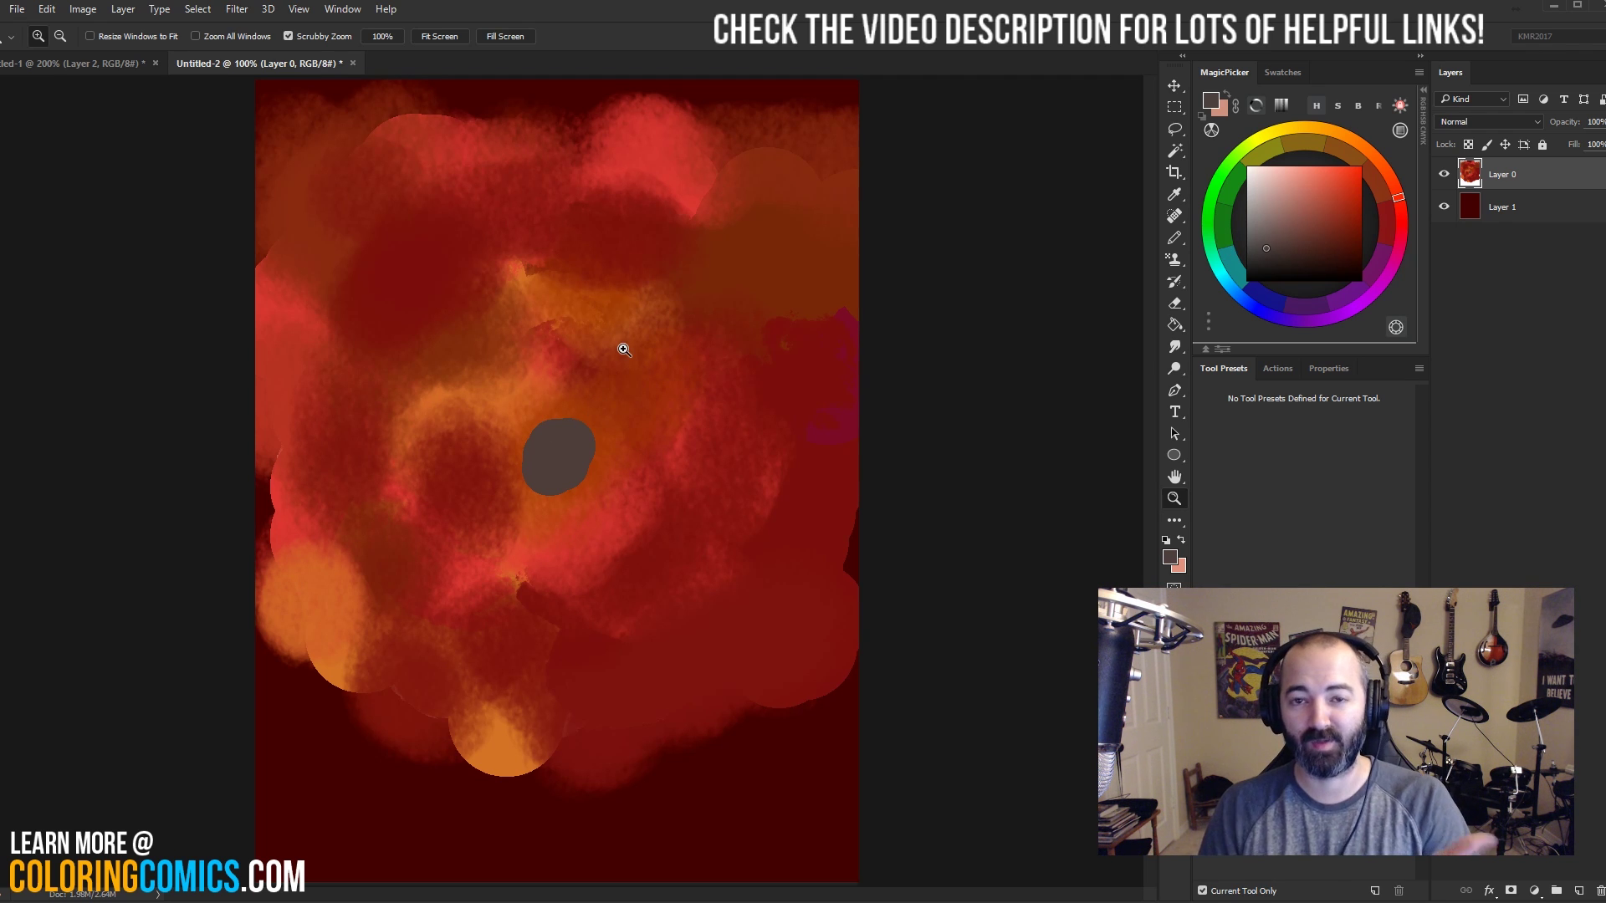
key(ctrl)
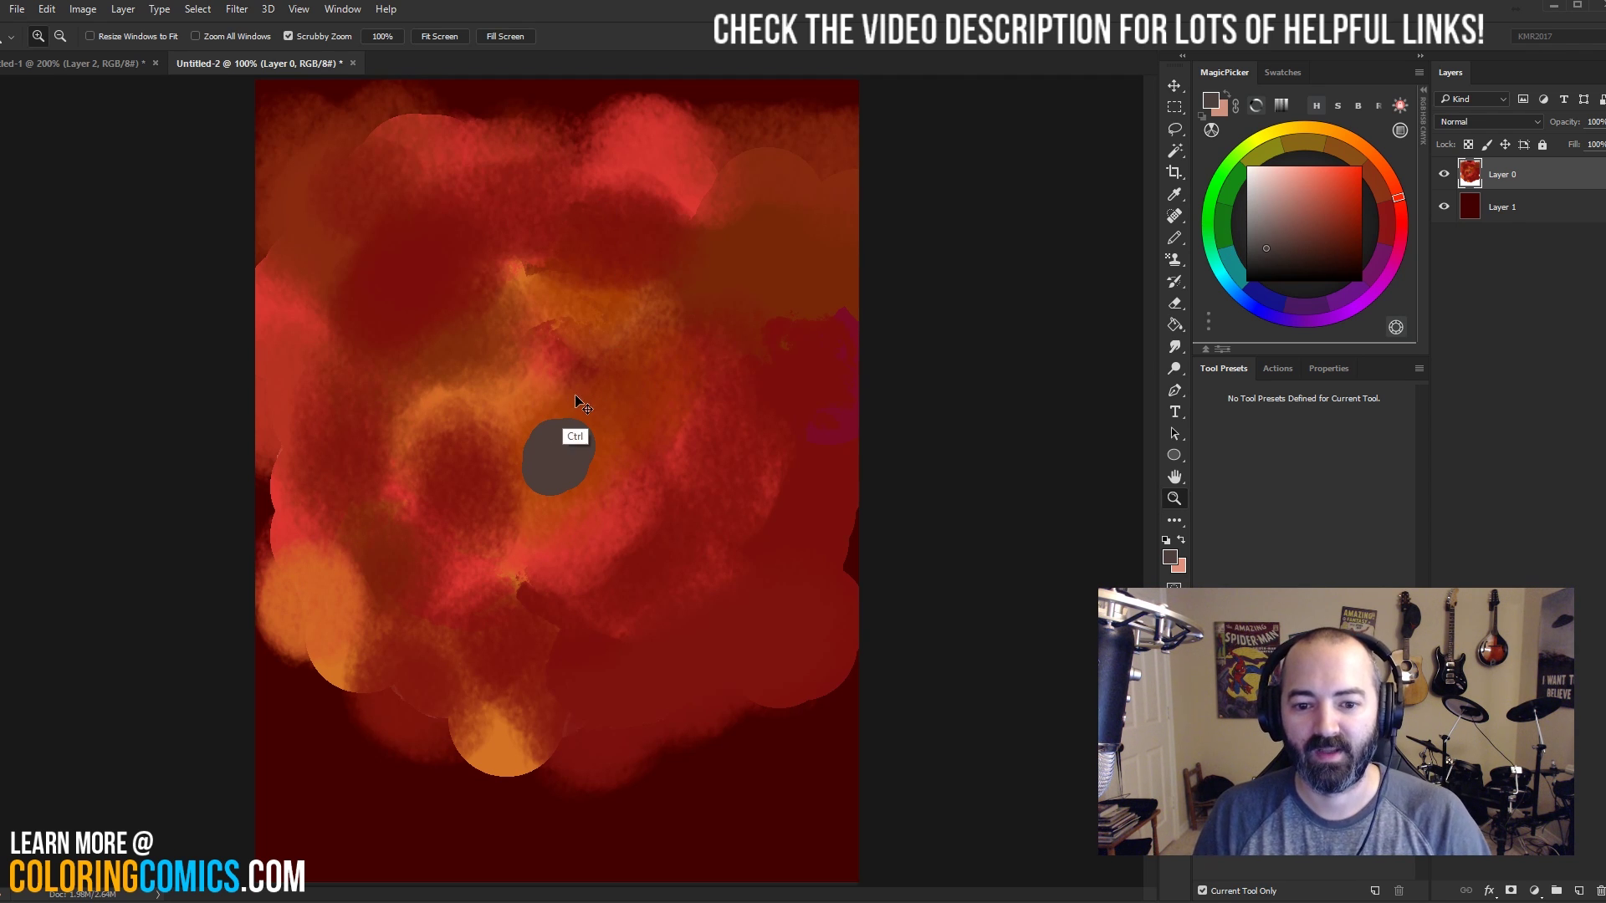
Return to the War for the Planet of the Apes document and show the whole poster.
click(118, 62)
click(1174, 498)
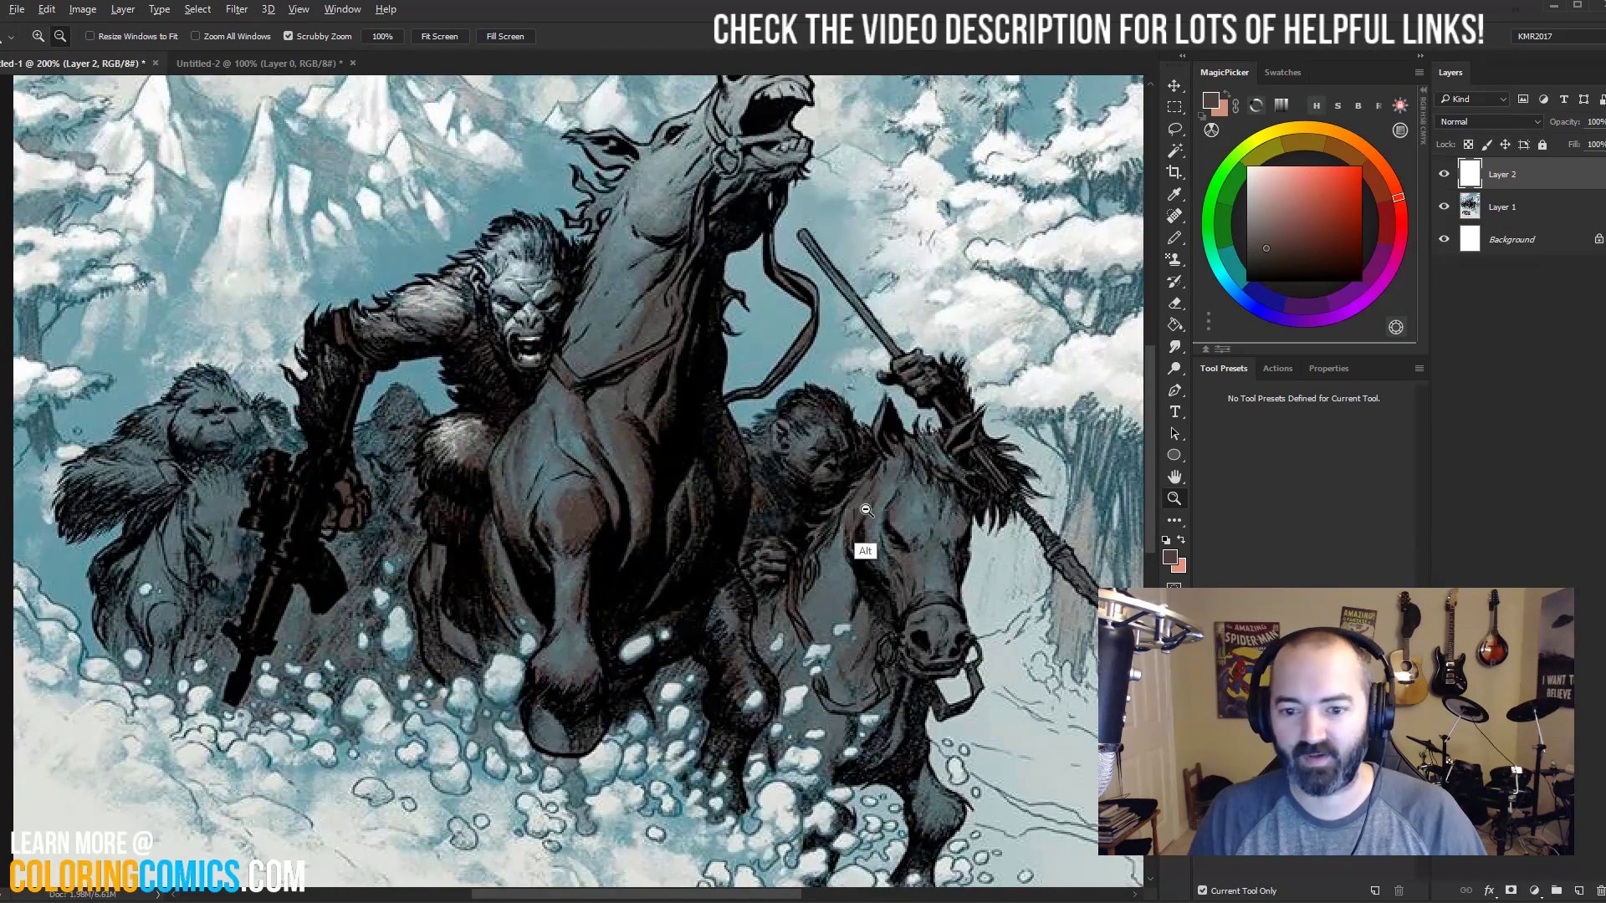
alt+click(863, 548)
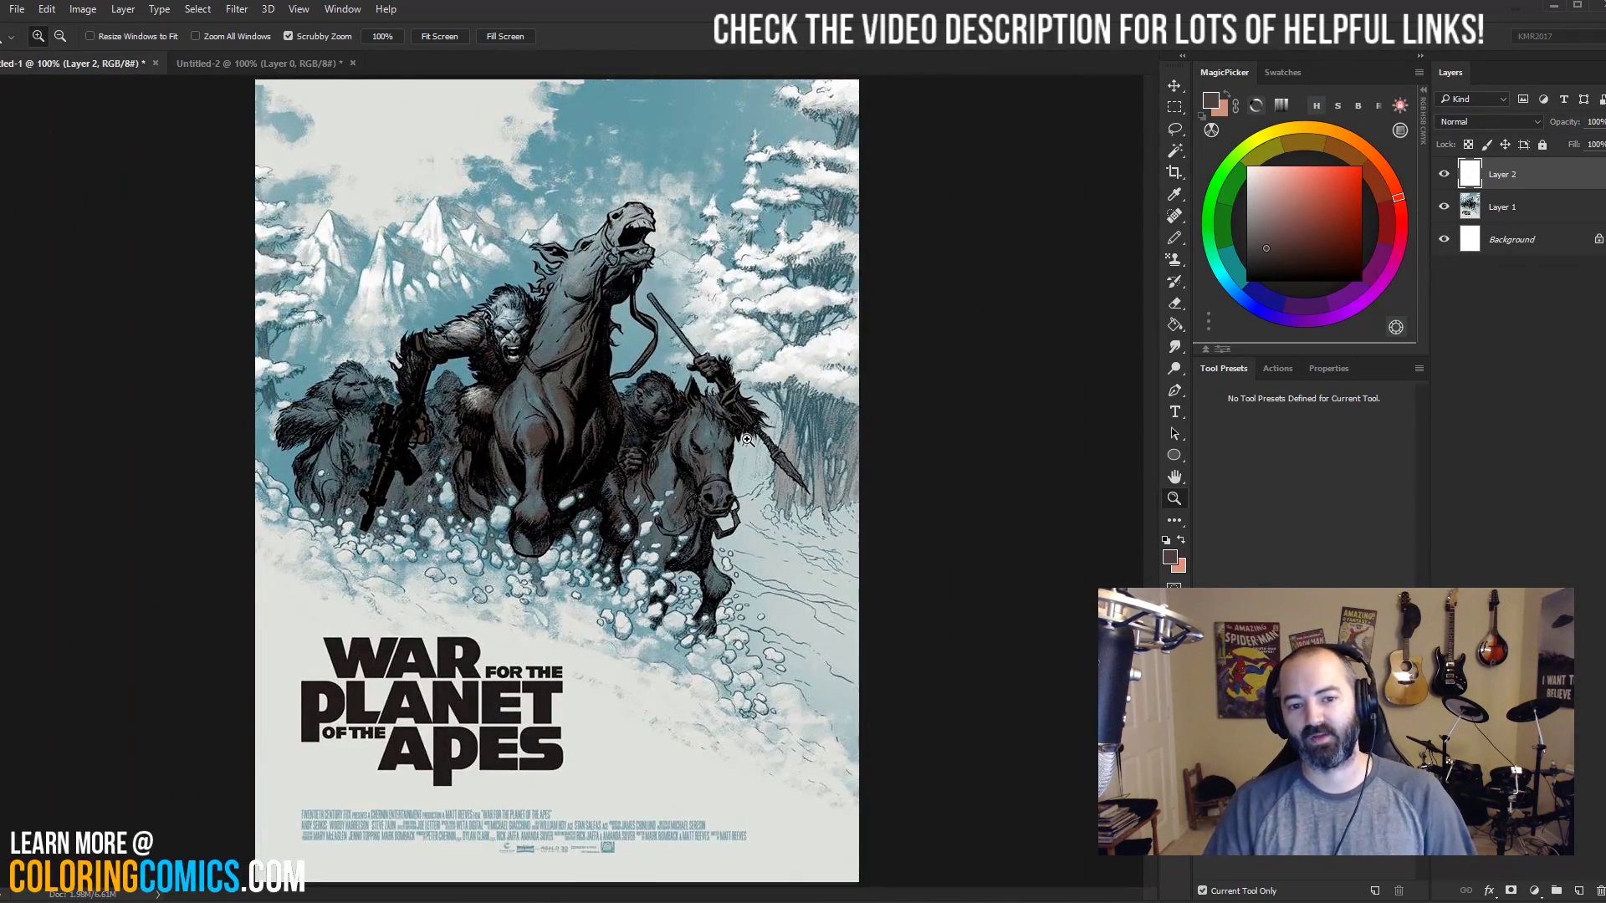